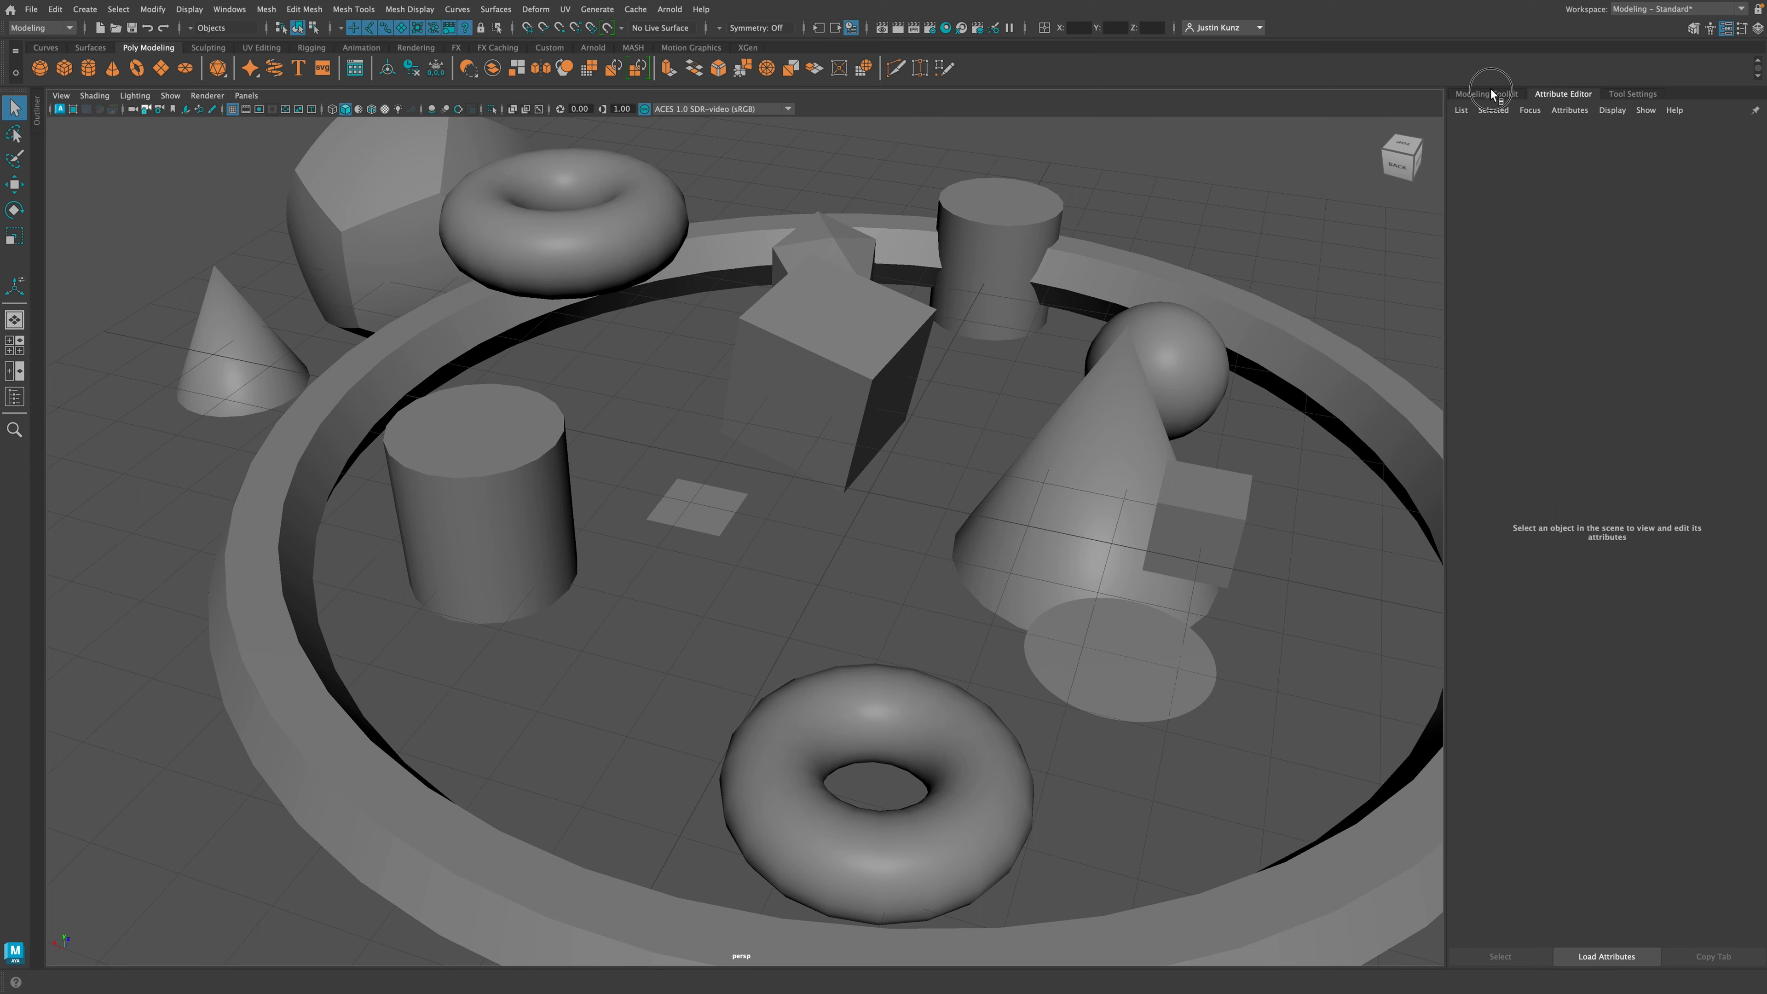
Step: Look through the Modeling Toolkit, Tool Settings and Attribute Editor, ending with the Attribute Editor shown
{"action": "key", "text": "ctrl+a"}
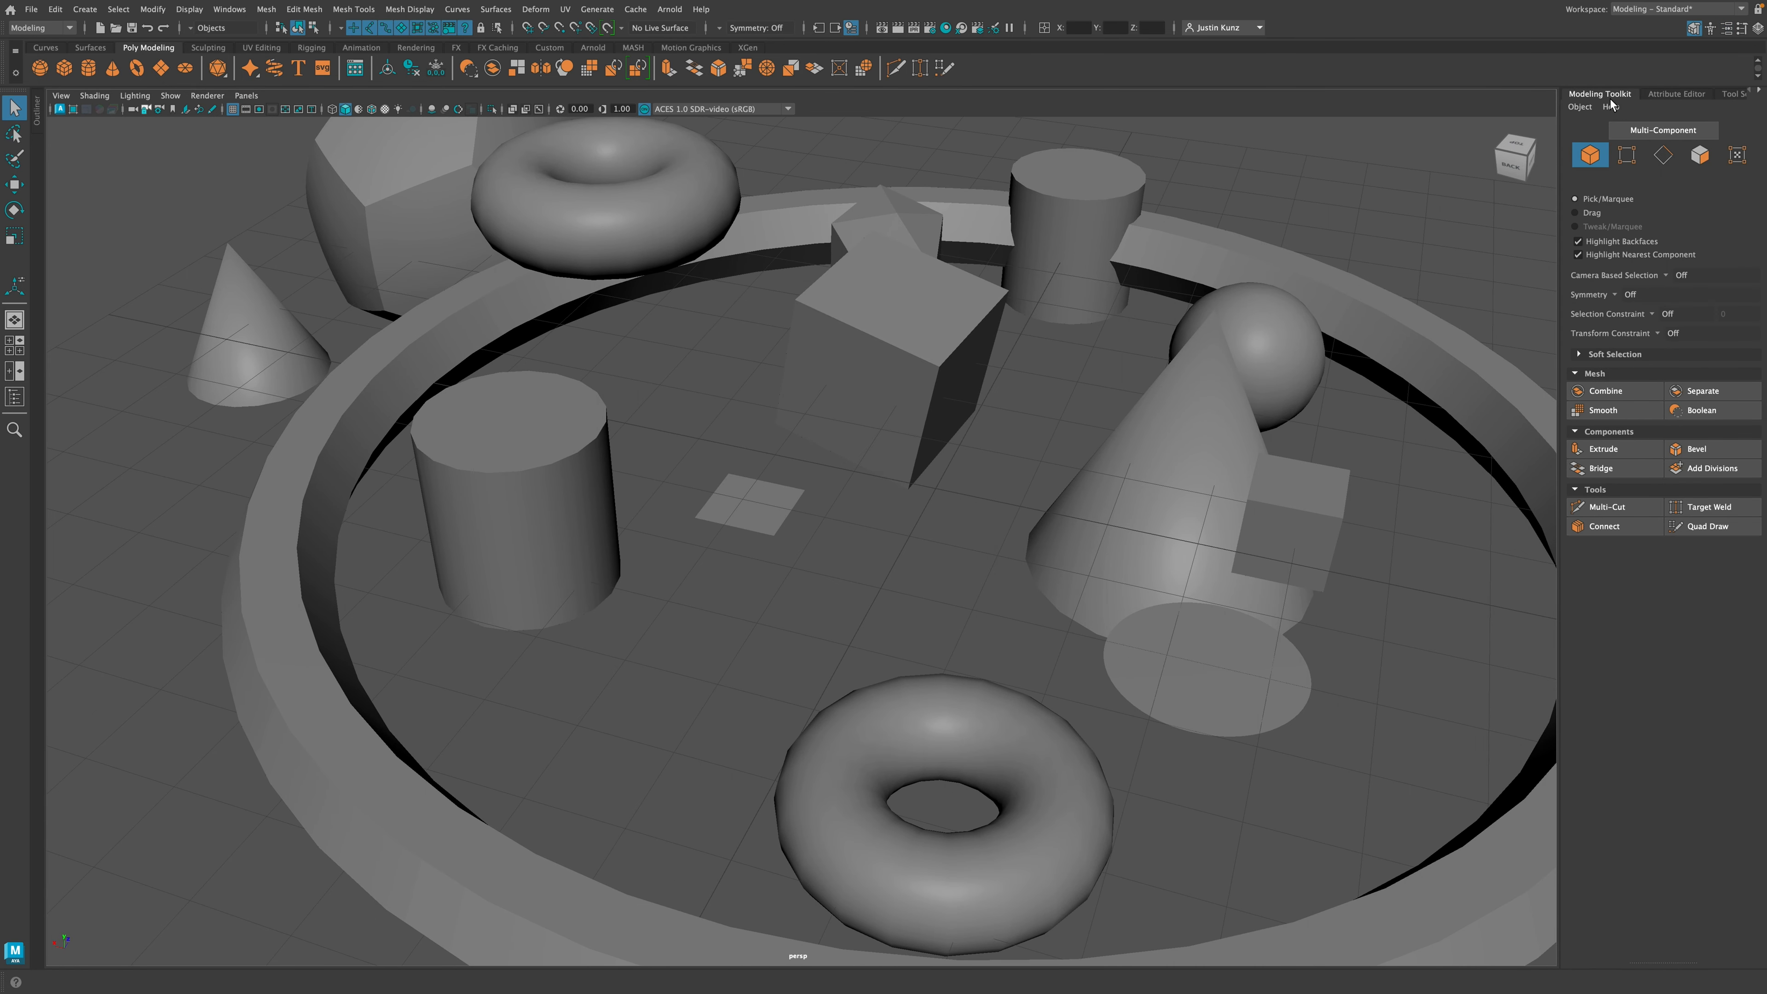
{"action": "left_click", "coordinate": [1638, 93]}
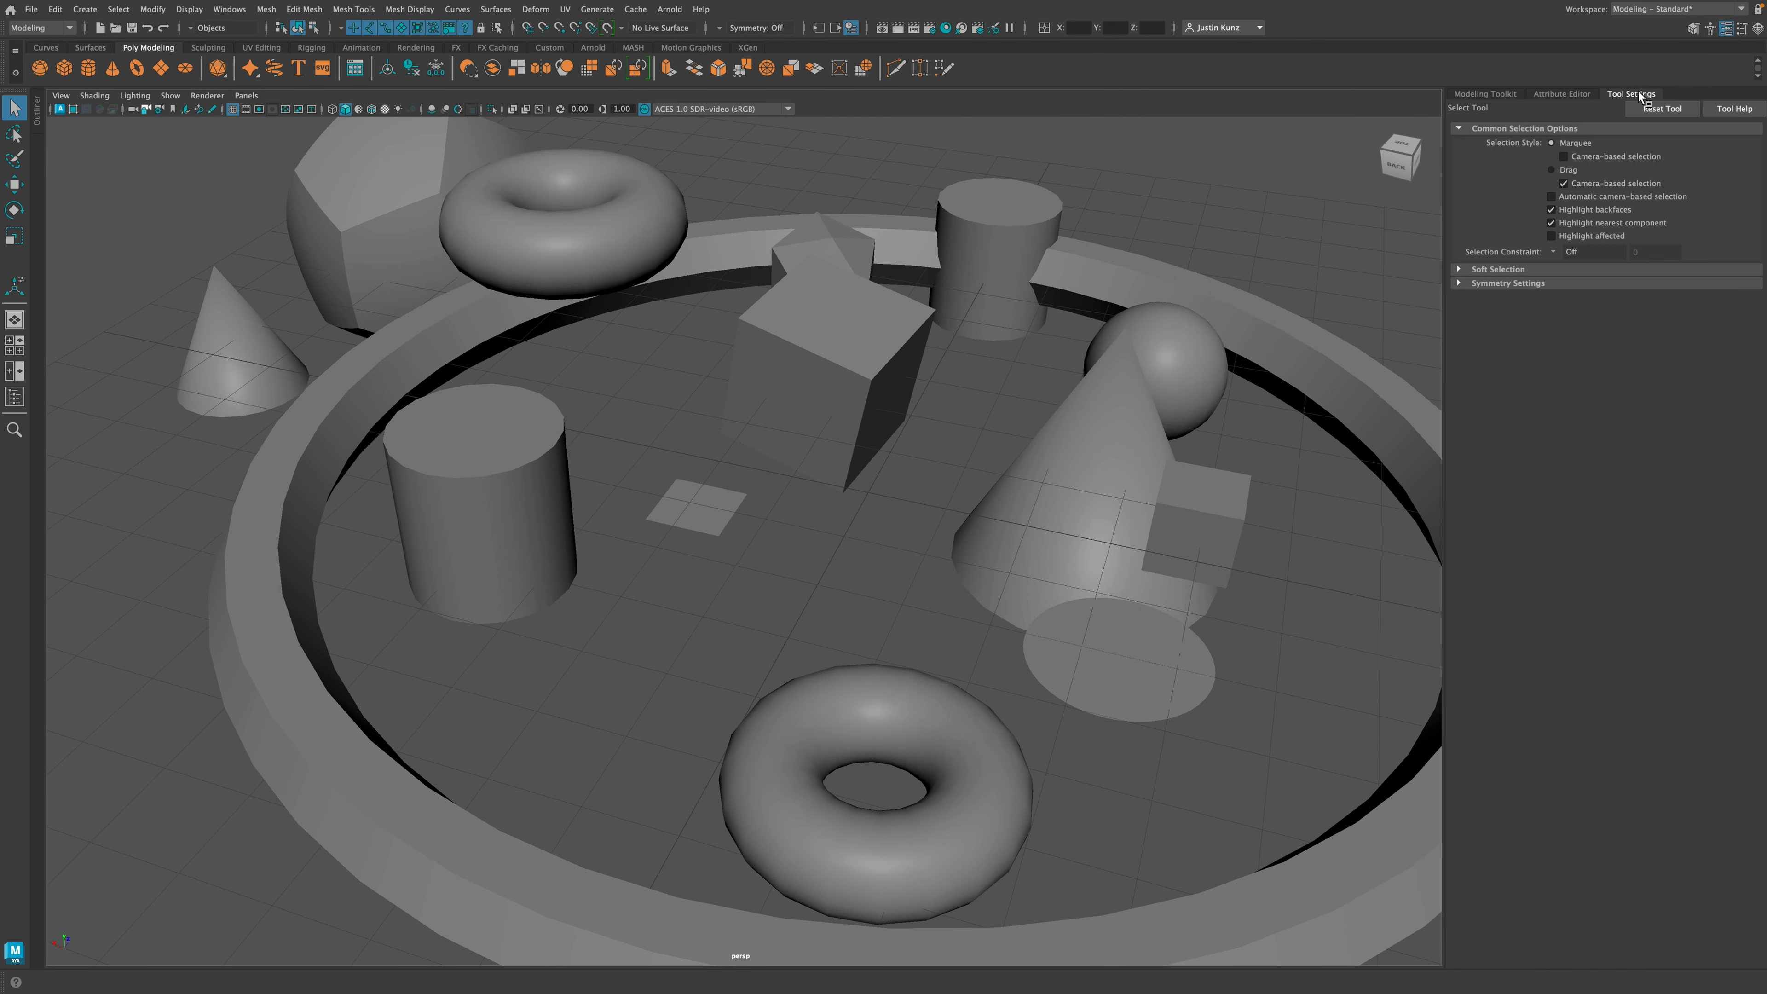
{"action": "left_click", "coordinate": [1563, 90]}
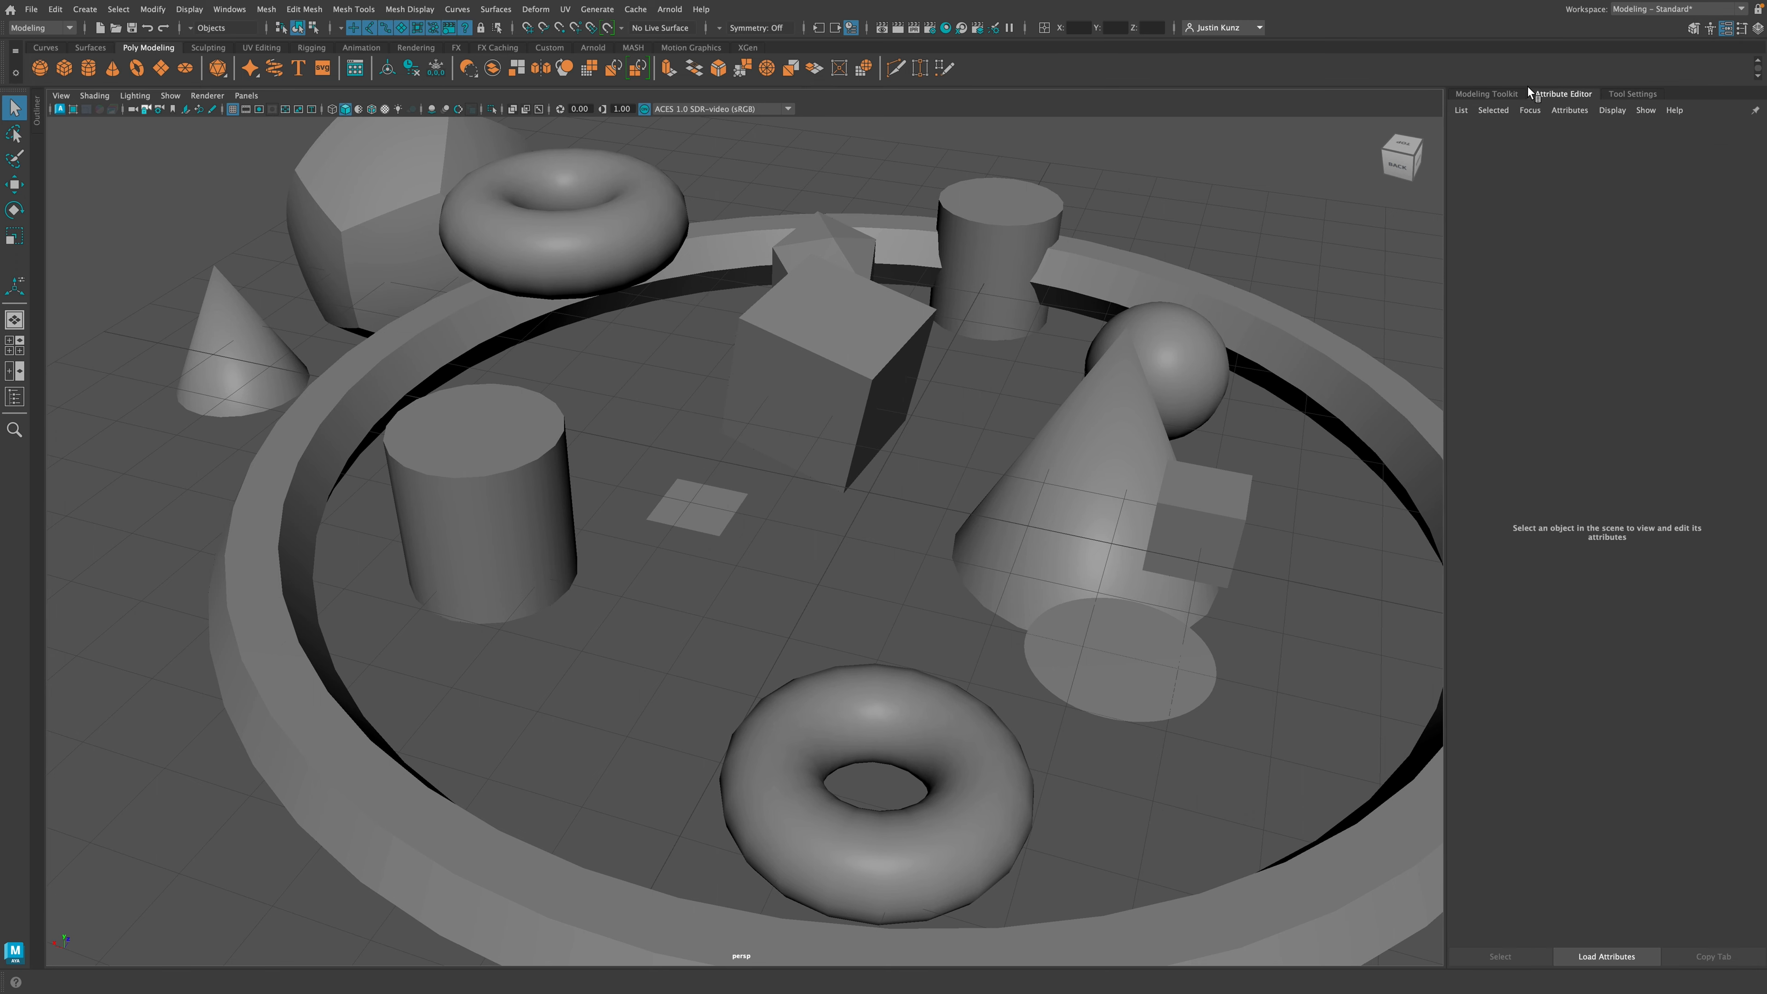
{"action": "left_click", "coordinate": [1485, 91]}
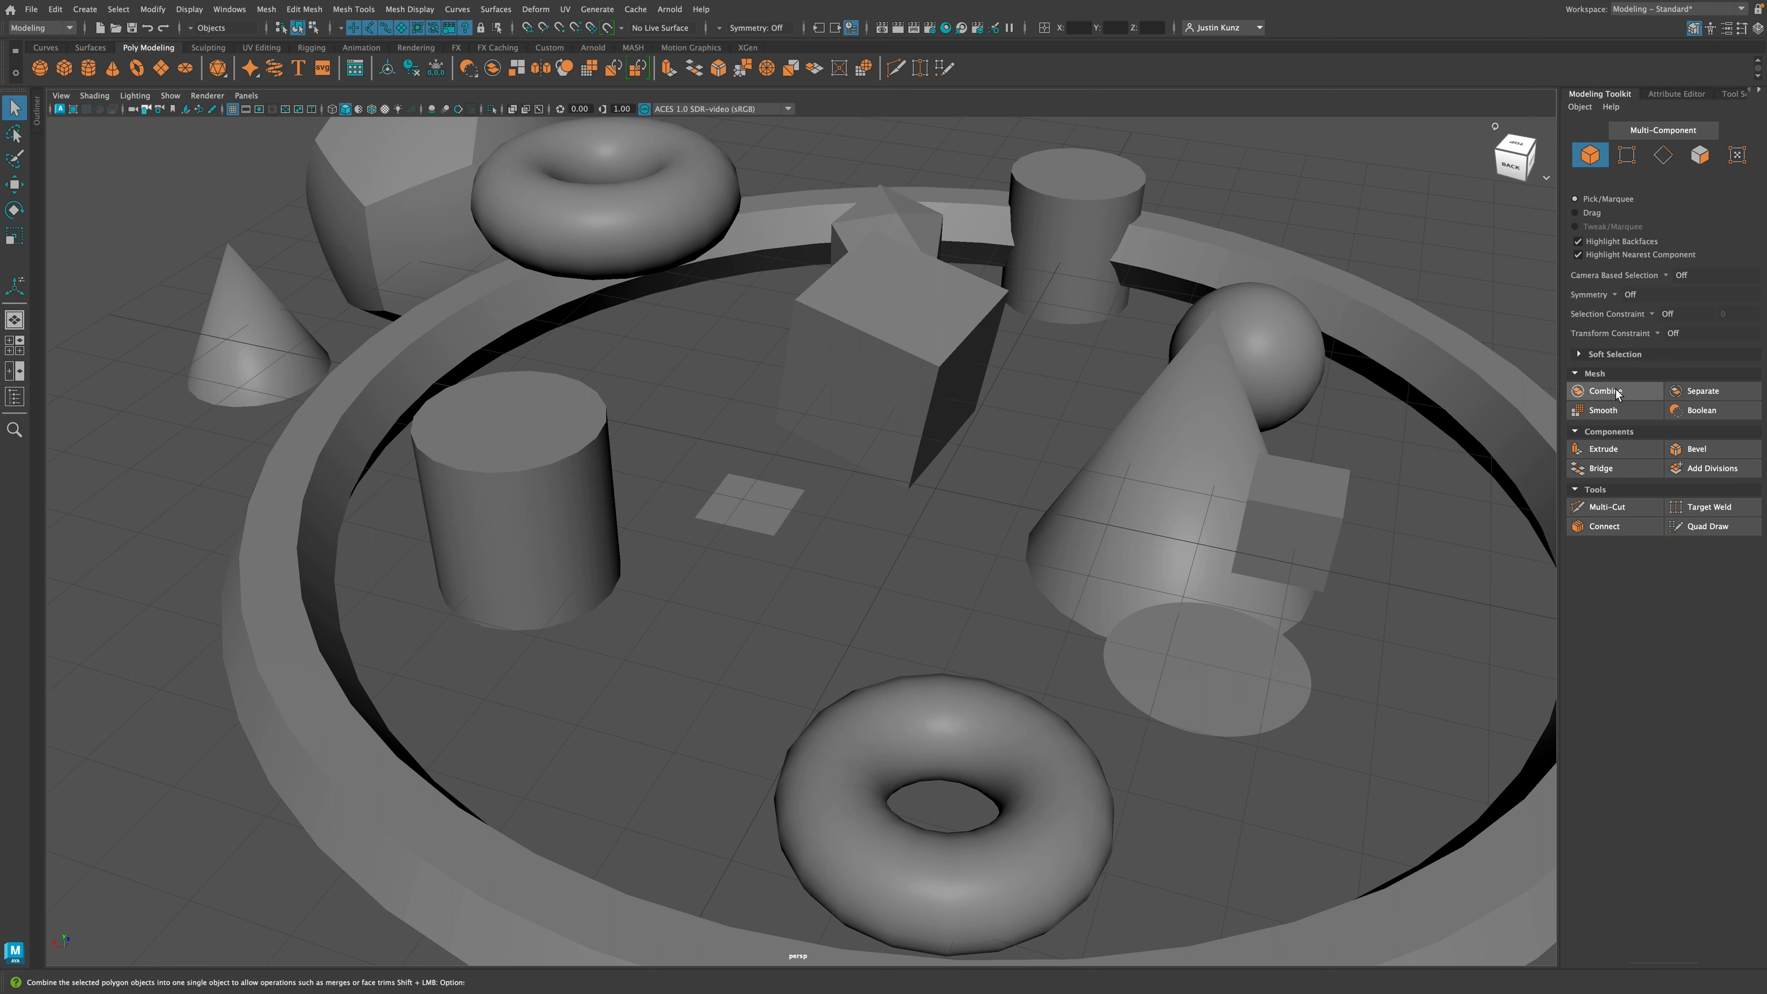
{"action": "left_click", "coordinate": [1676, 95]}
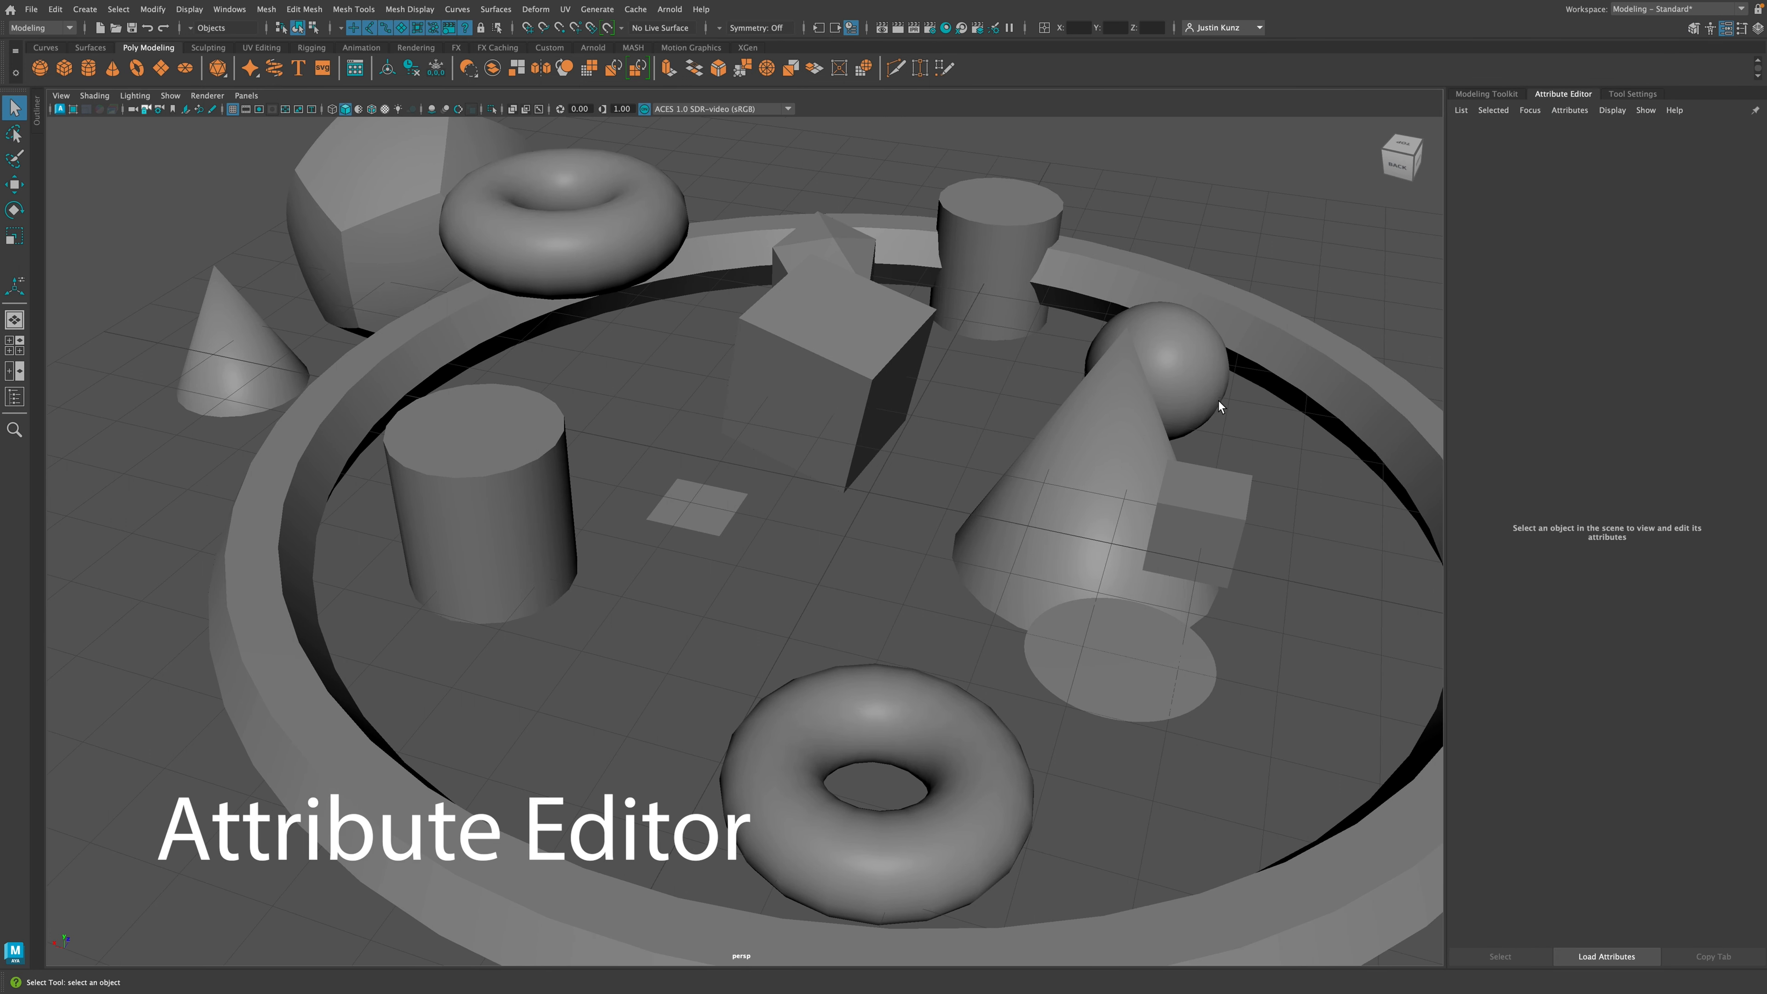
Step: Set the cylinder's radius to 1.695, height to 3.942, axis subdivisions to 37, height subdivisions to 7 and caps subdivisions to 6
{"action": "left_click", "coordinate": [811, 352]}
{"action": "left_click", "coordinate": [464, 547]}
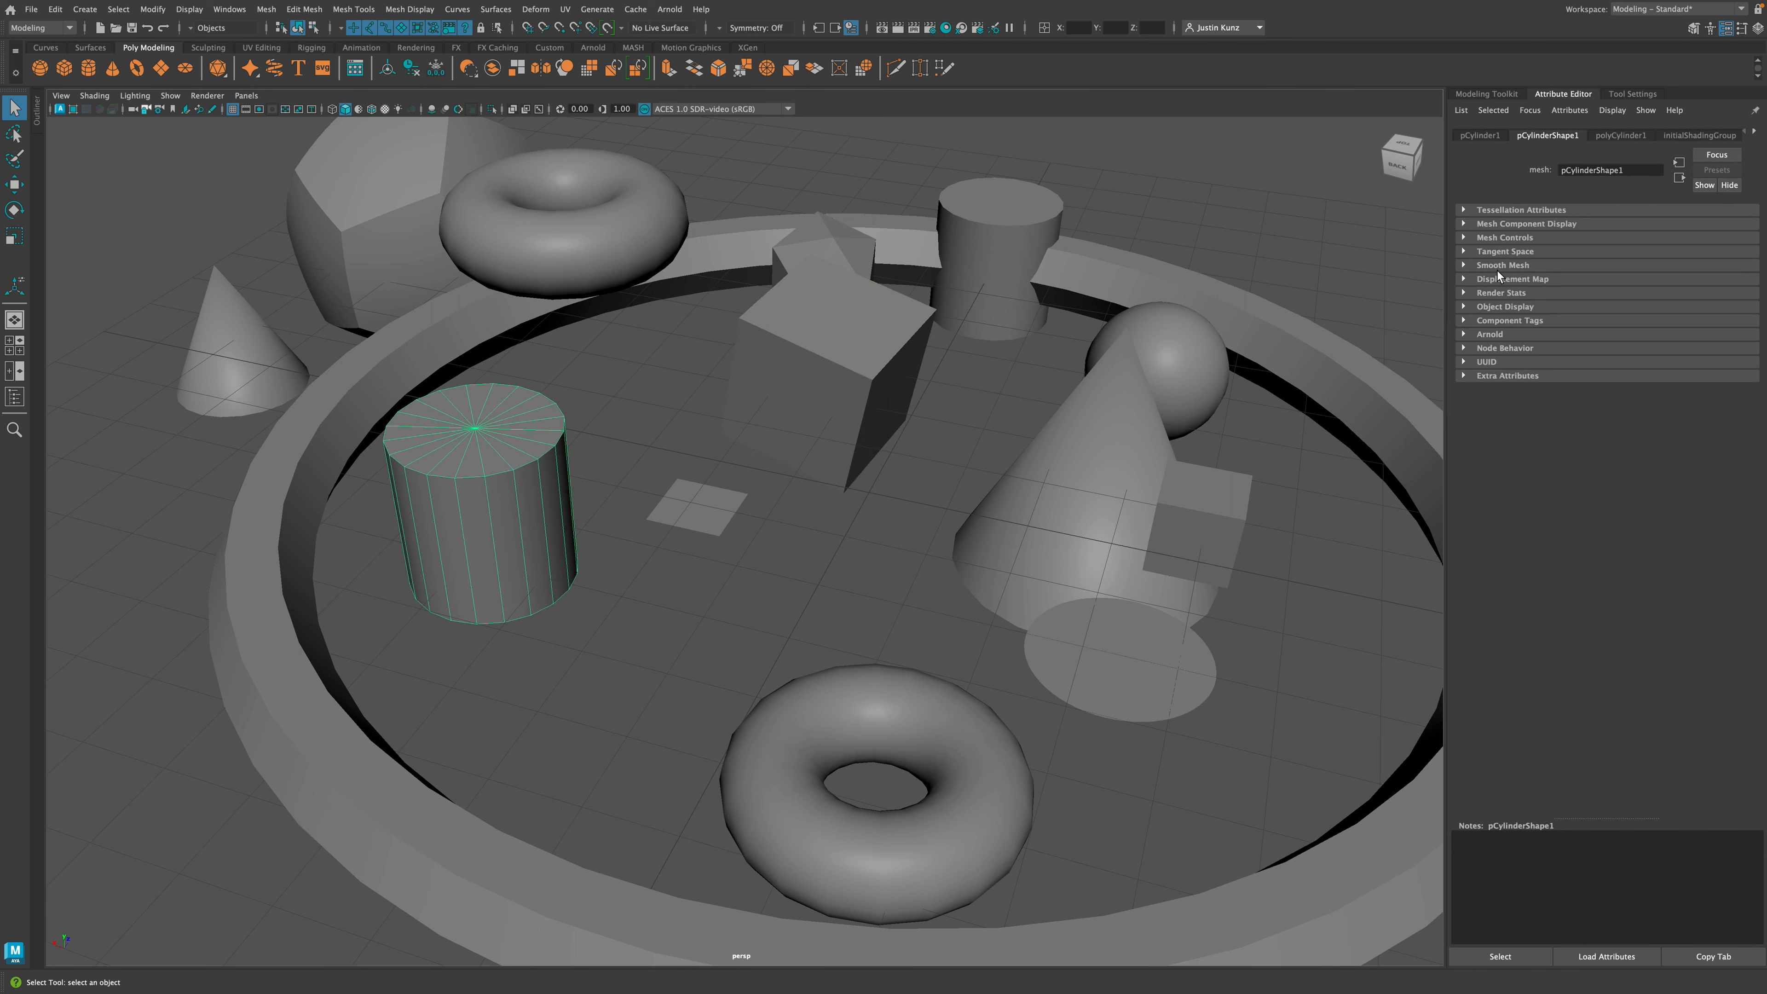
{"action": "left_click", "coordinate": [1621, 135]}
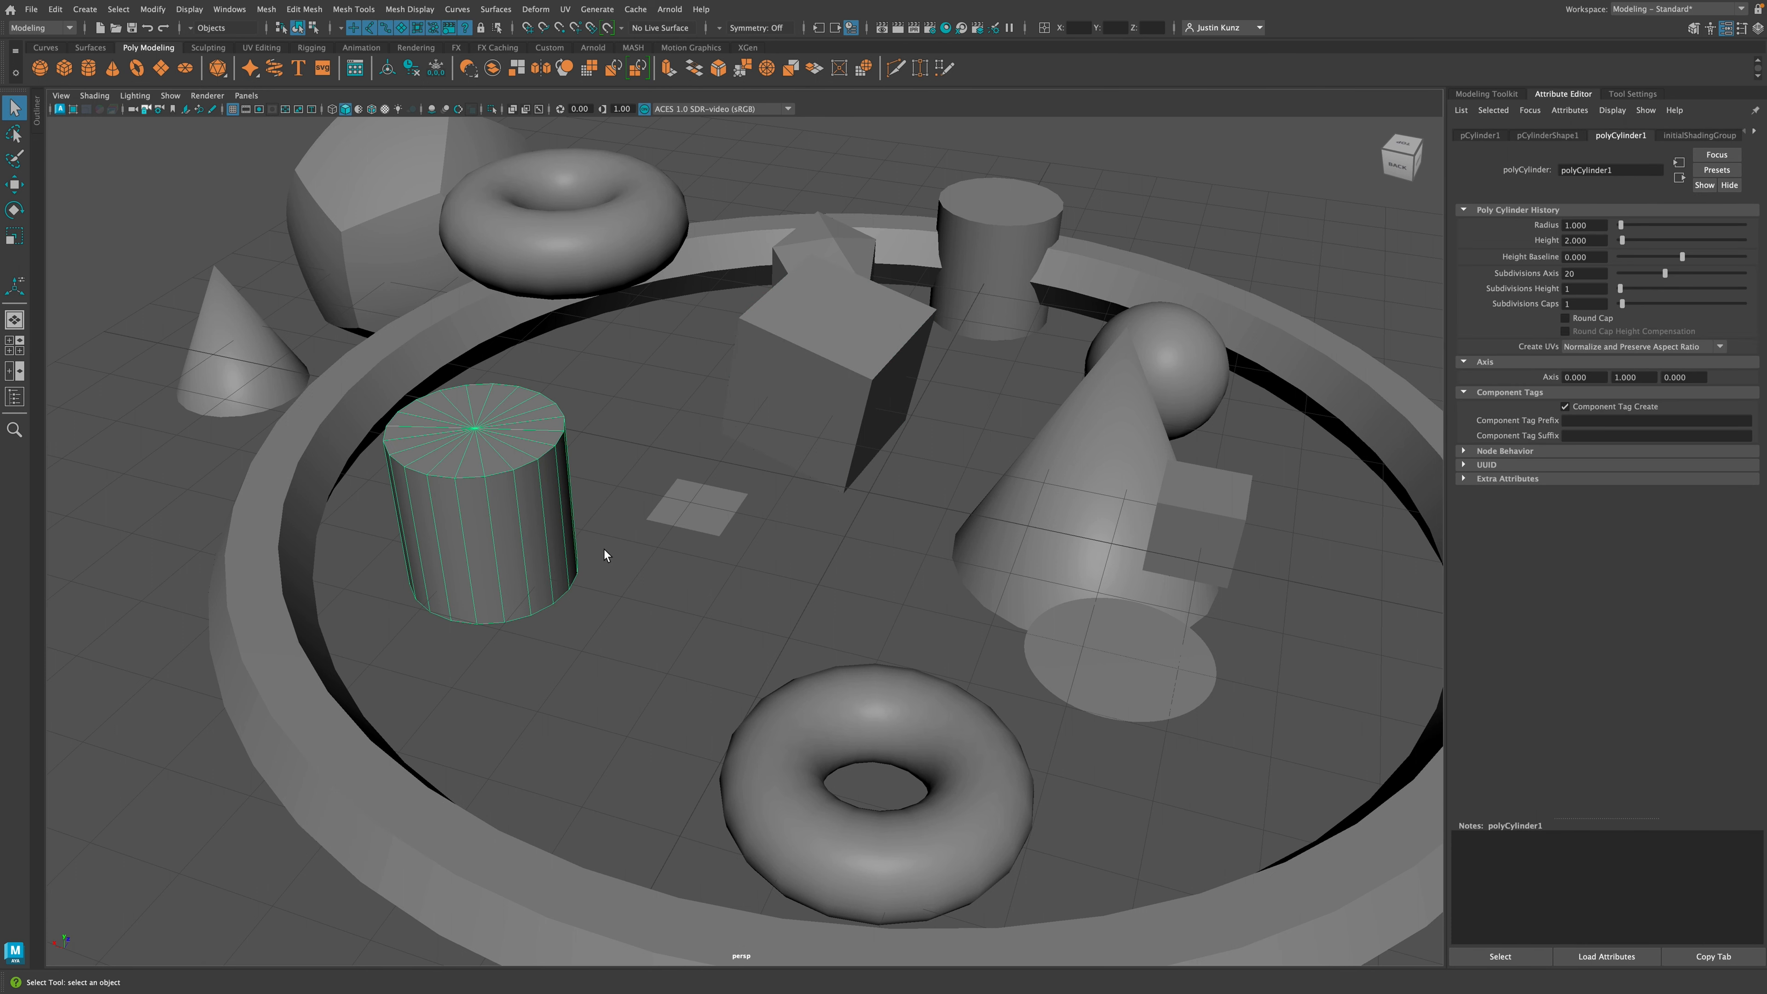
{"action": "left_click_drag", "start_coordinate": [1621, 224], "coordinate": [1620, 307]}
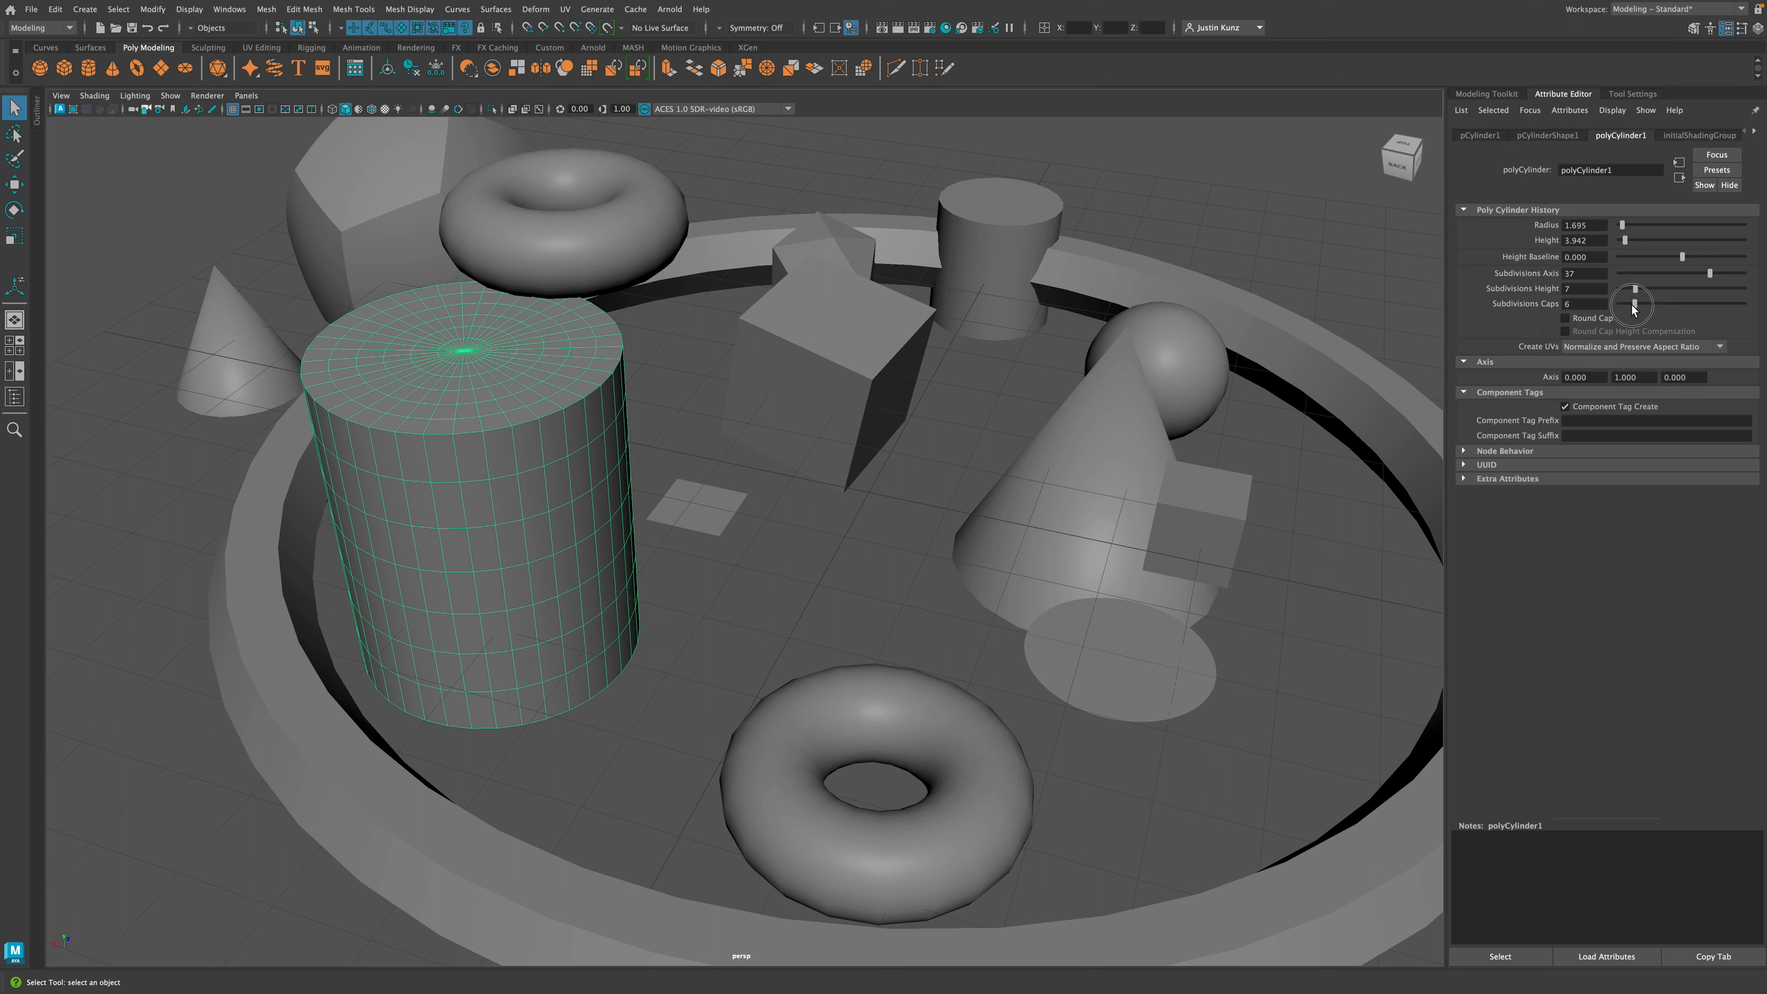
Step: Inspect the creation attributes of the front torus and the large cone
{"action": "left_click", "coordinate": [926, 731]}
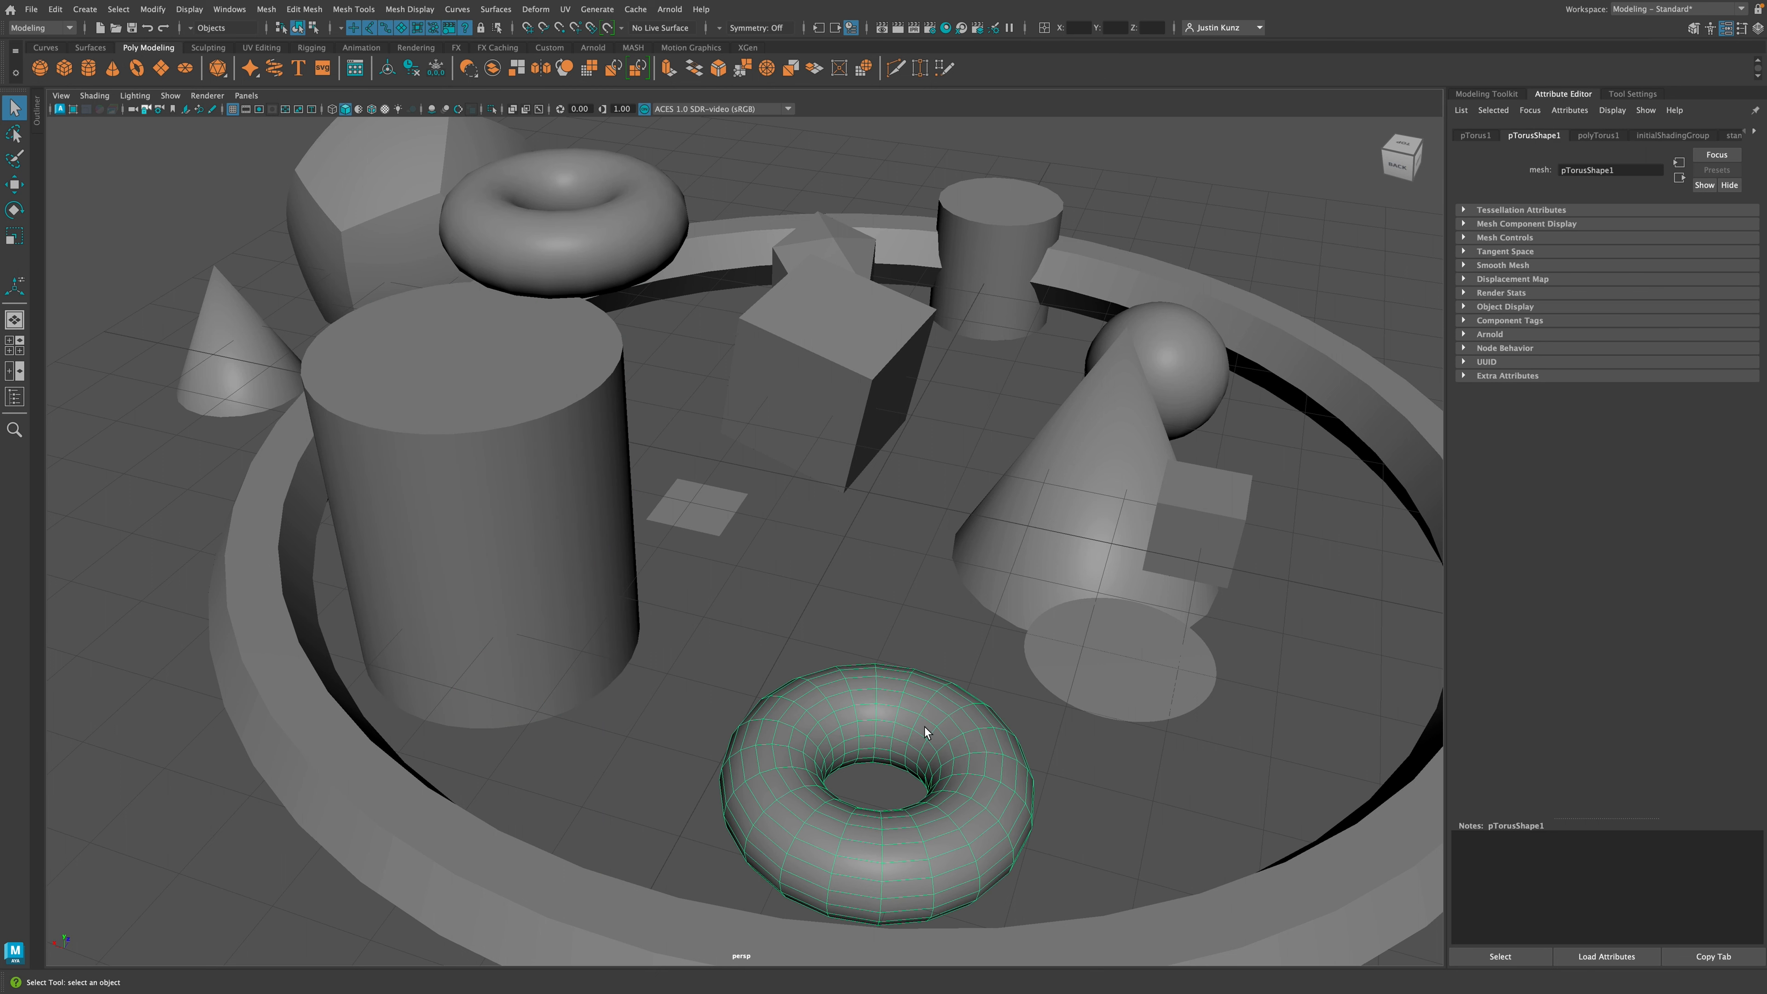
{"action": "left_click", "coordinate": [1492, 211]}
{"action": "left_click", "coordinate": [1598, 134]}
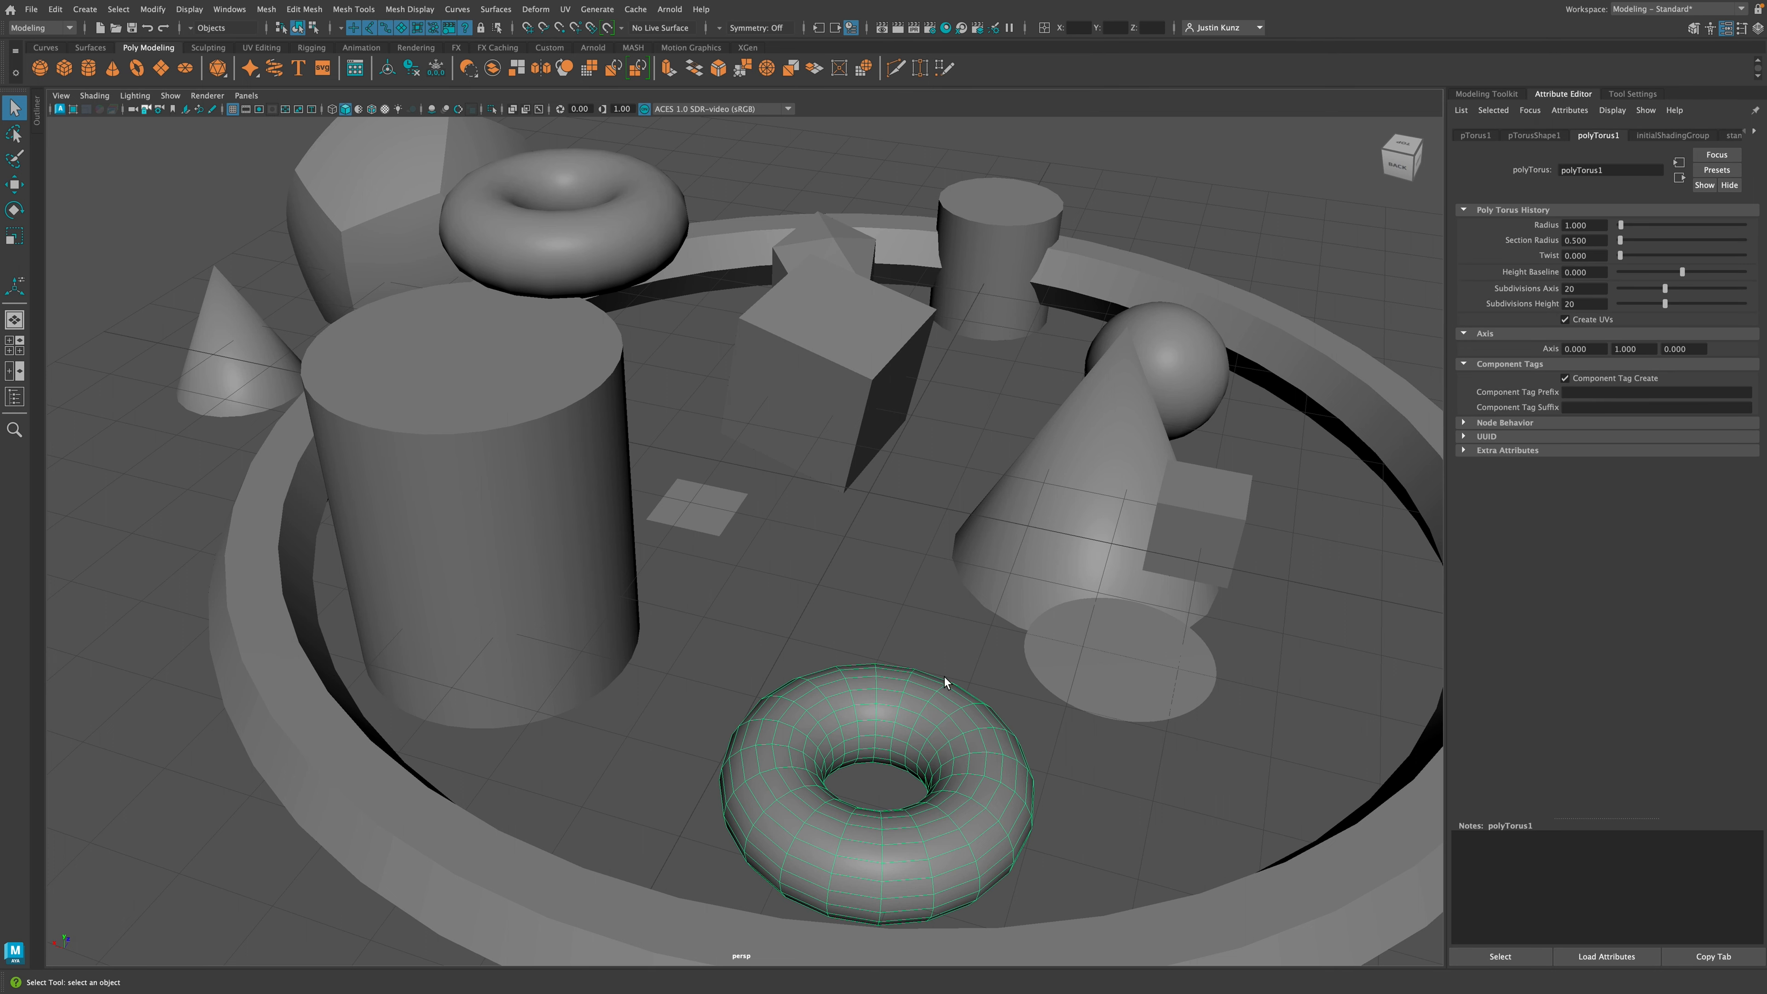
{"action": "left_click", "coordinate": [1051, 505]}
{"action": "left_click", "coordinate": [1598, 135]}
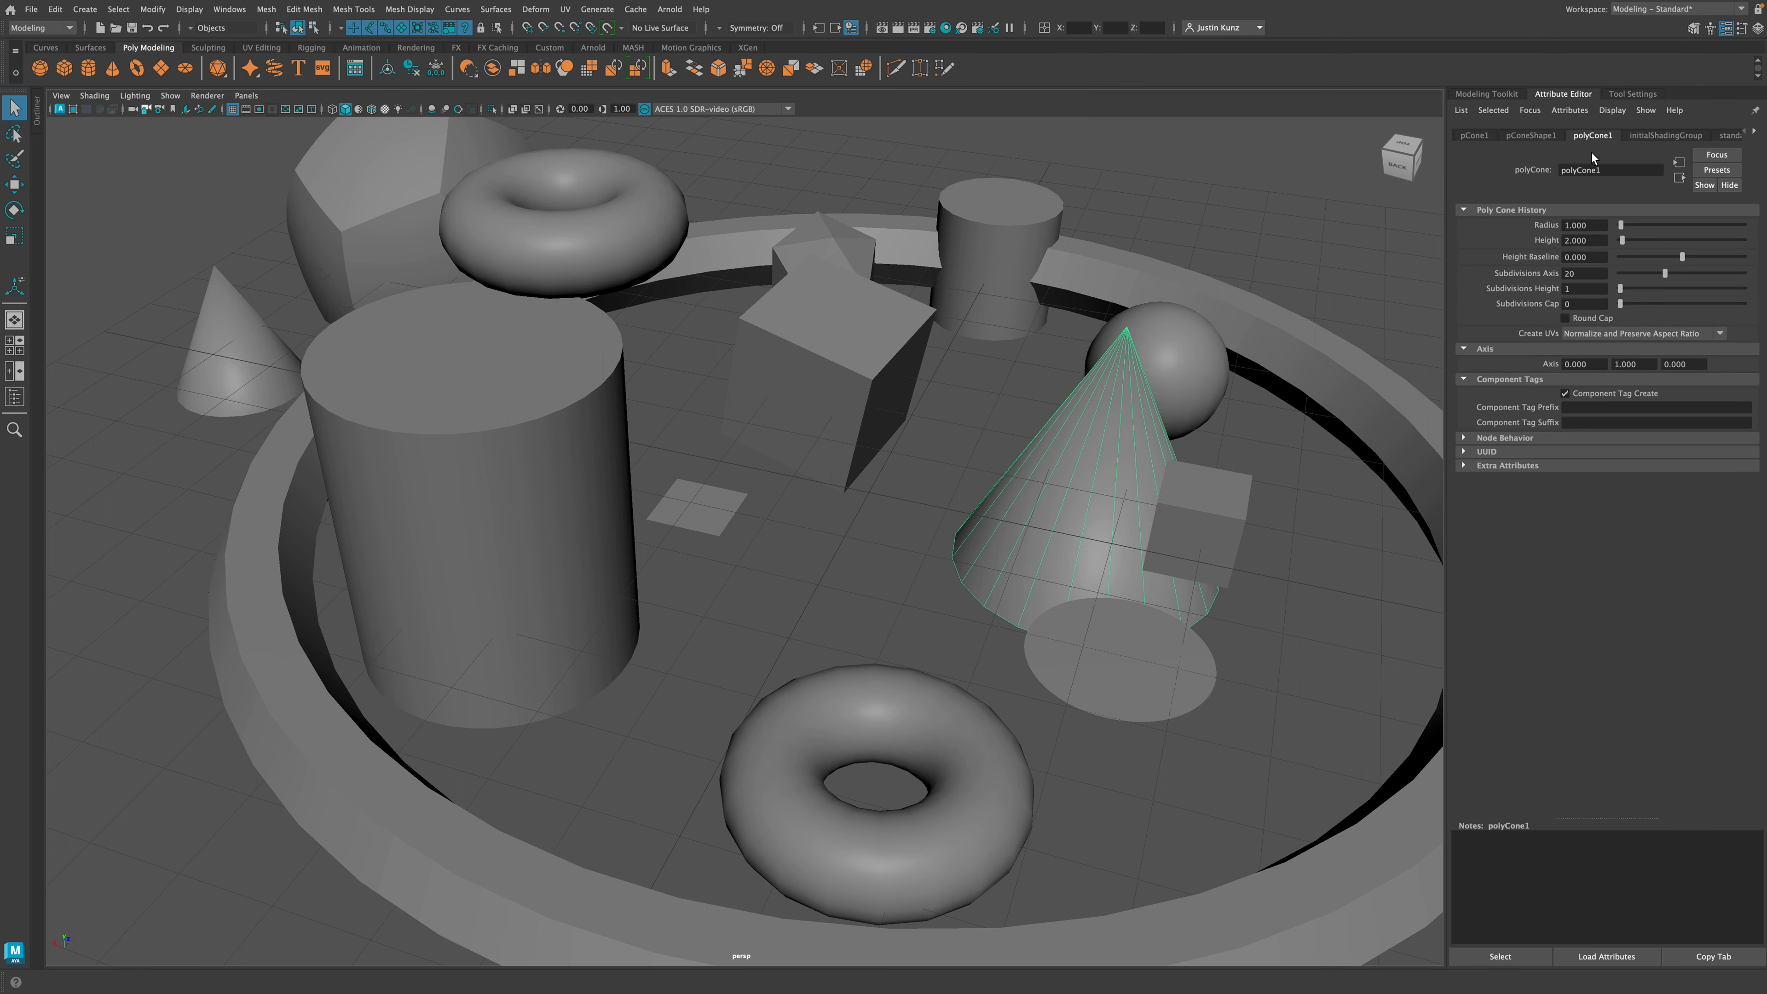
Step: Set the front torus's radius to 2.819, section radius to 0.572, axis subdivisions to 35 and height subdivisions to 17
{"action": "left_click_drag", "start_coordinate": [1623, 226], "coordinate": [1656, 288]}
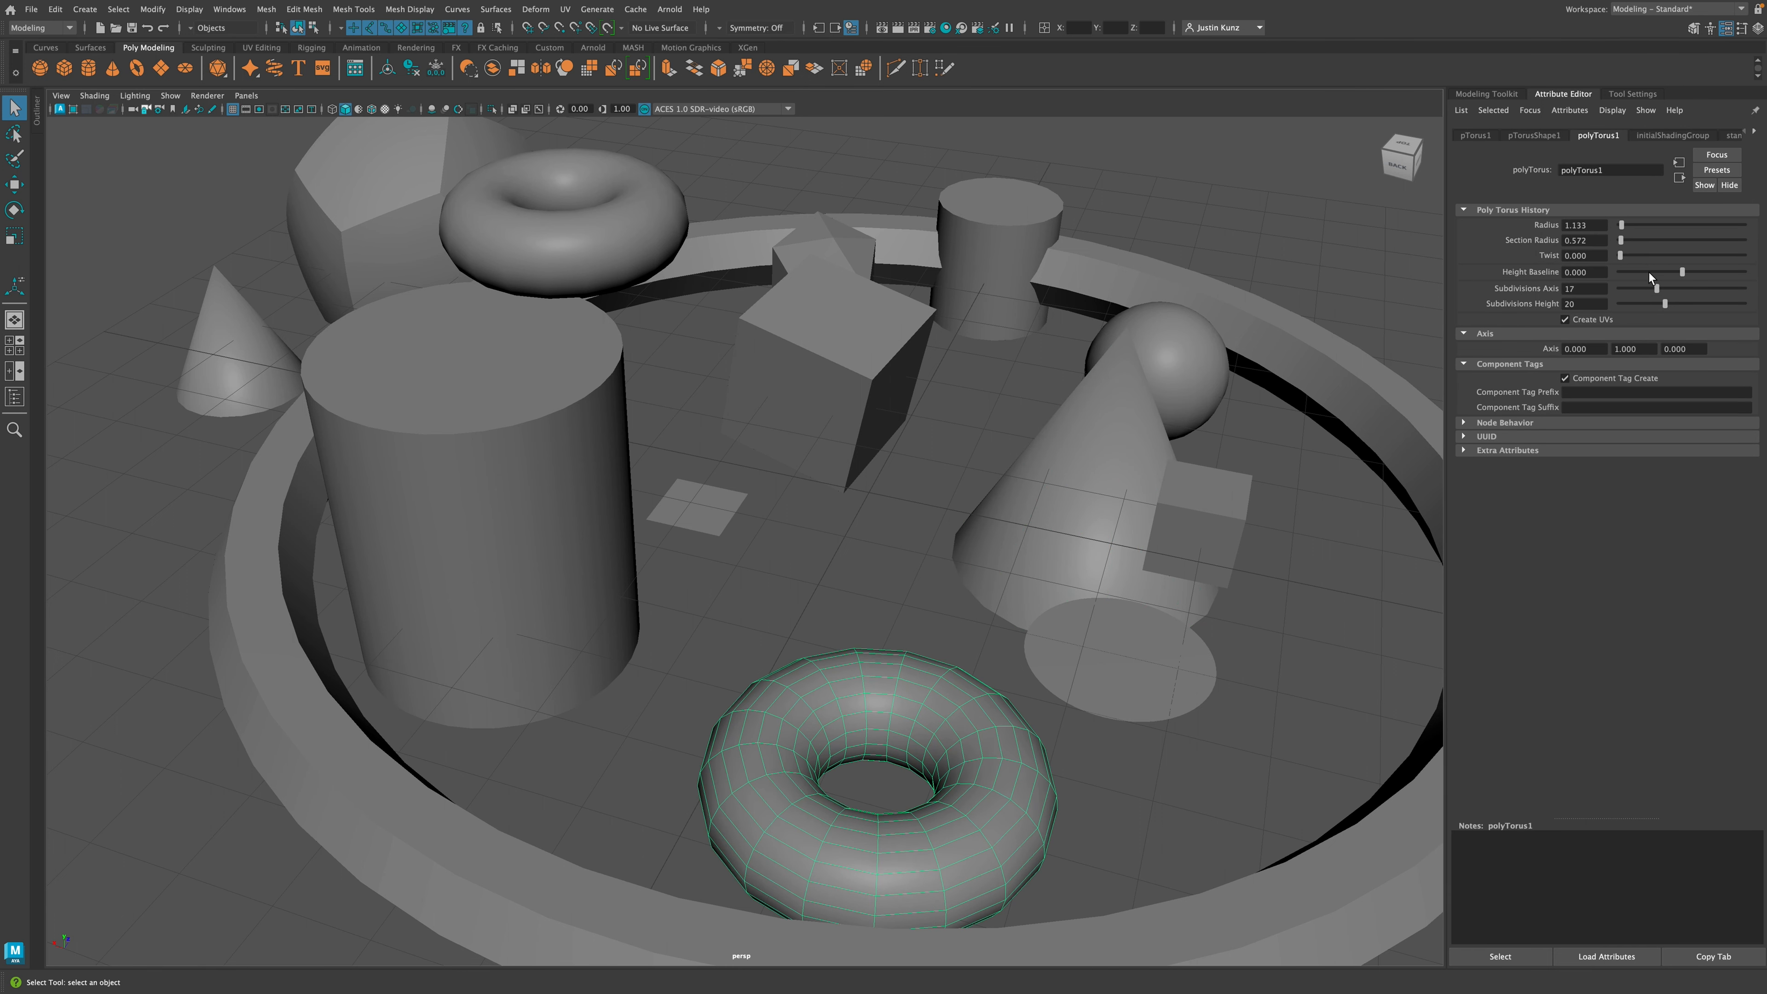
{"action": "left_click_drag", "start_coordinate": [1622, 225], "coordinate": [1666, 308]}
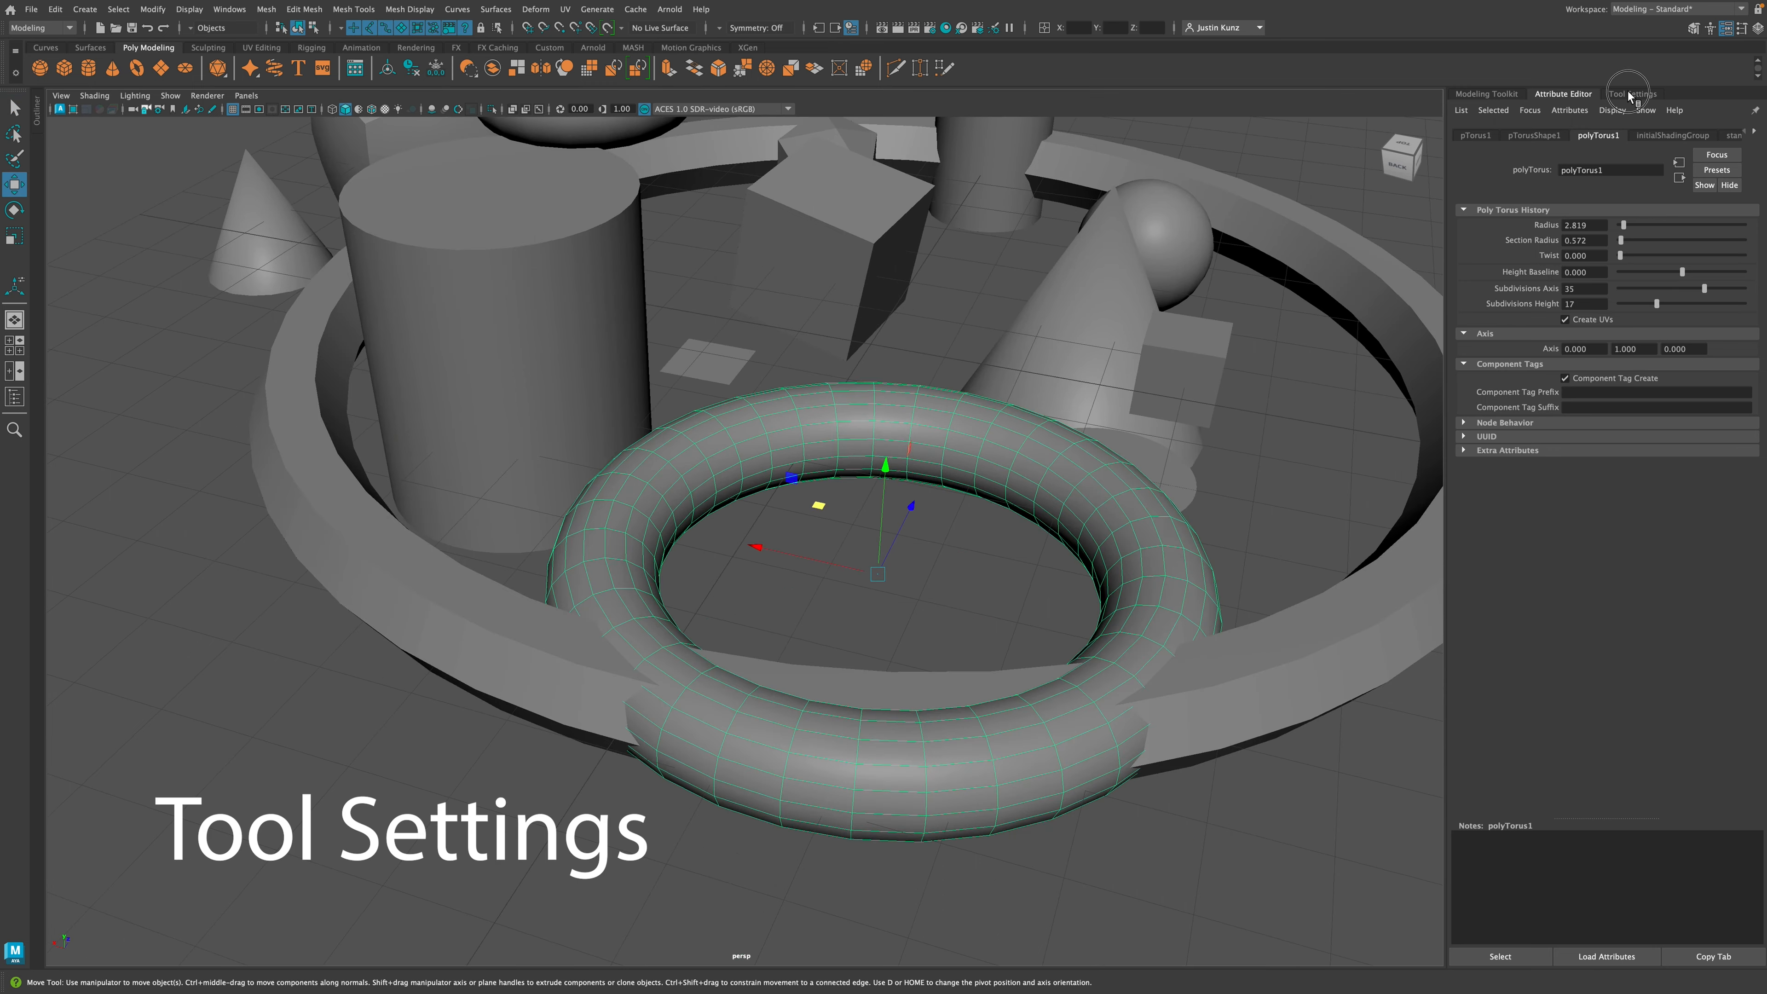
Step: Examine the Tool Settings of the Move, Select, Rotate and Scale tools with the front torus selected
{"action": "left_click", "coordinate": [1630, 93]}
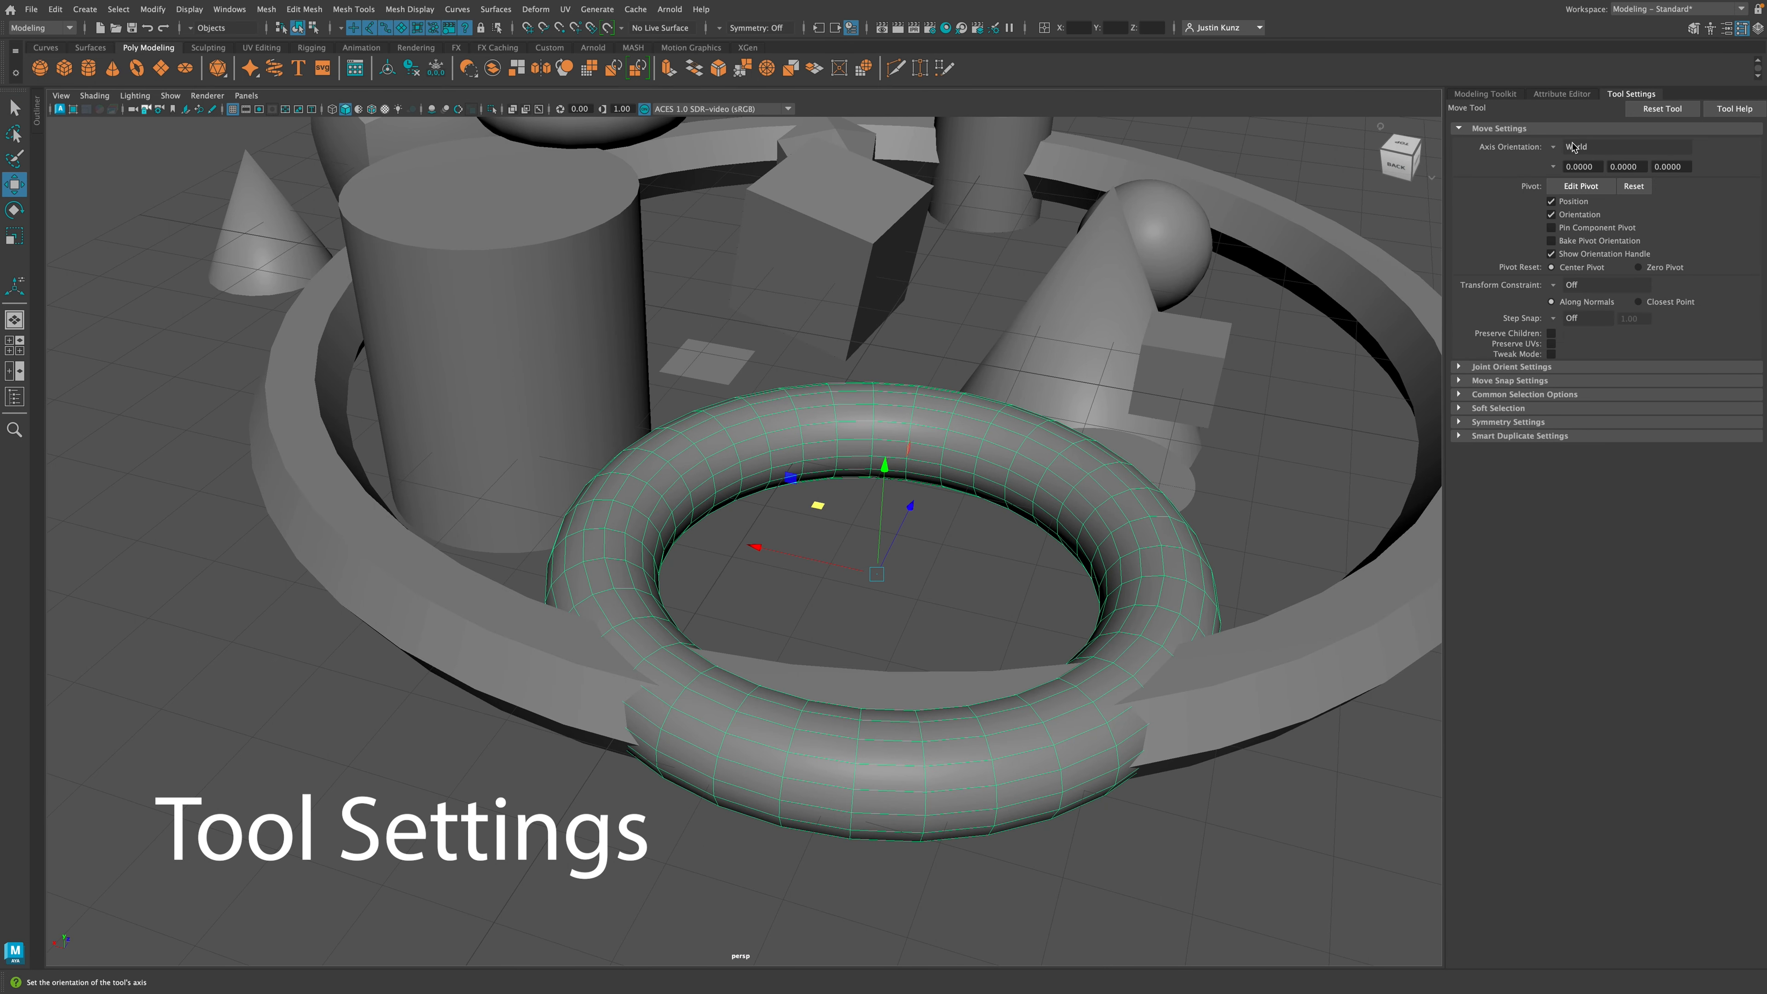
{"action": "left_click", "coordinate": [812, 259]}
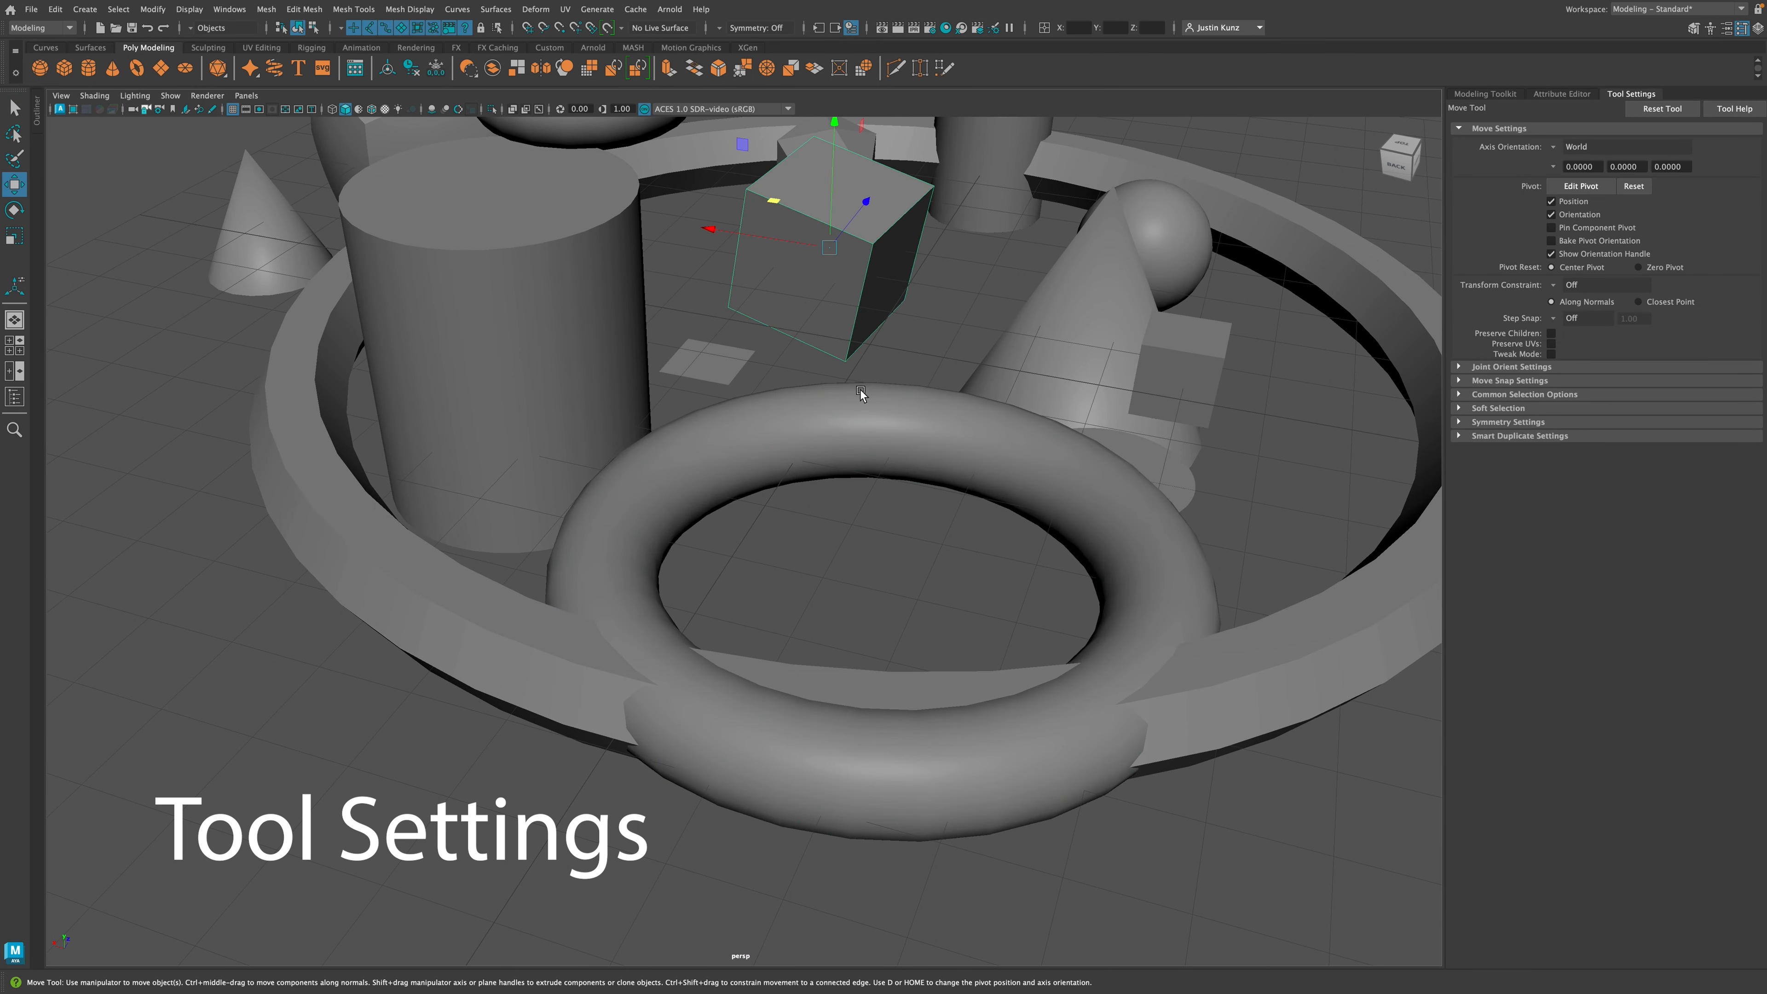
{"action": "left_click", "coordinate": [925, 445]}
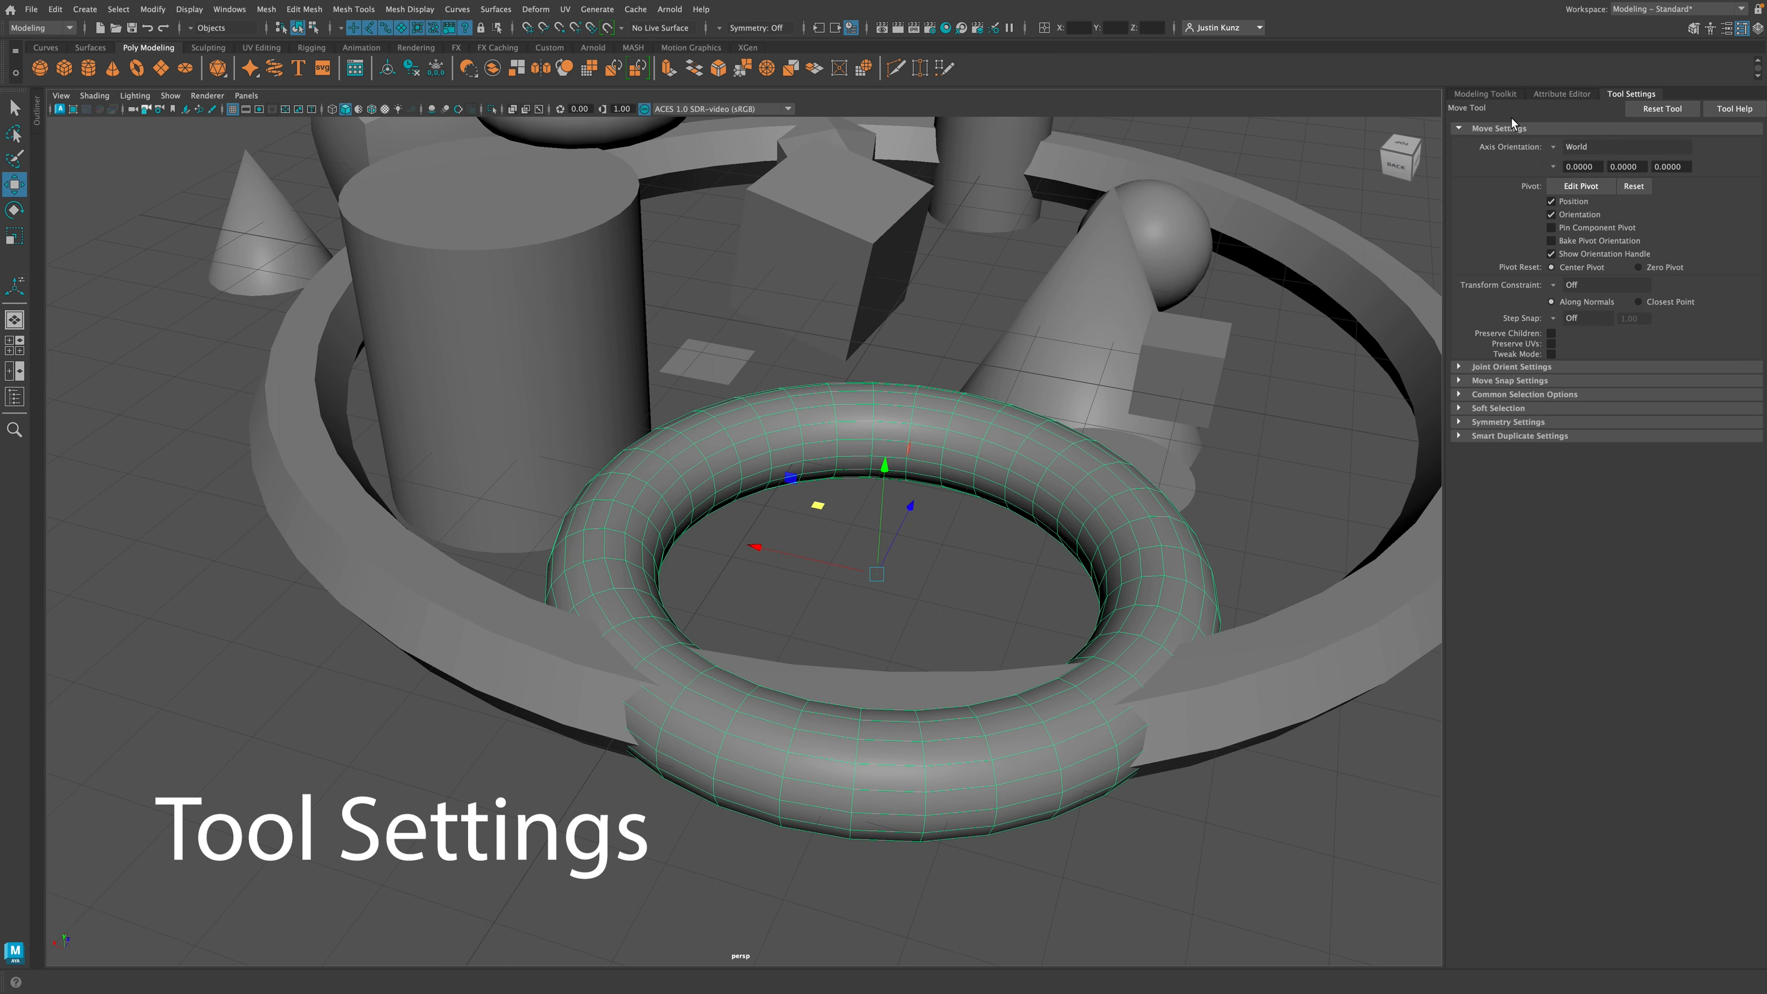
{"action": "left_click", "coordinate": [1464, 131]}
{"action": "left_click", "coordinate": [1463, 132]}
{"action": "key", "text": "q"}
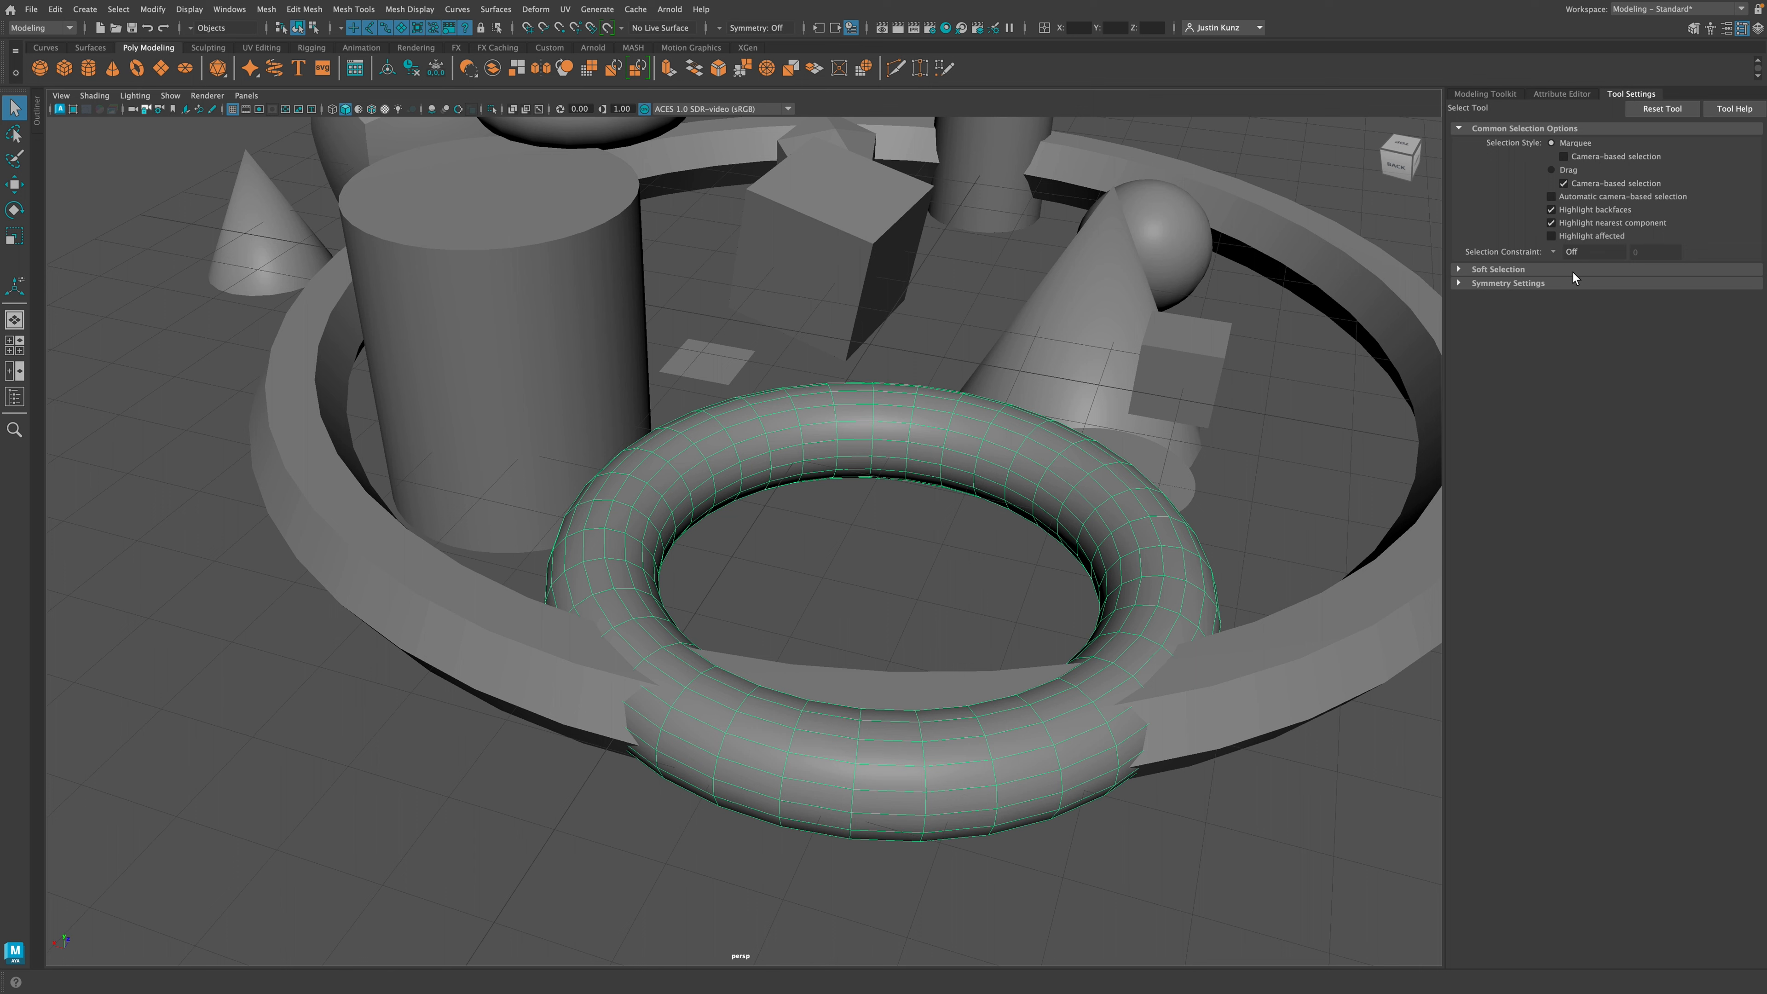
{"action": "key", "text": "e"}
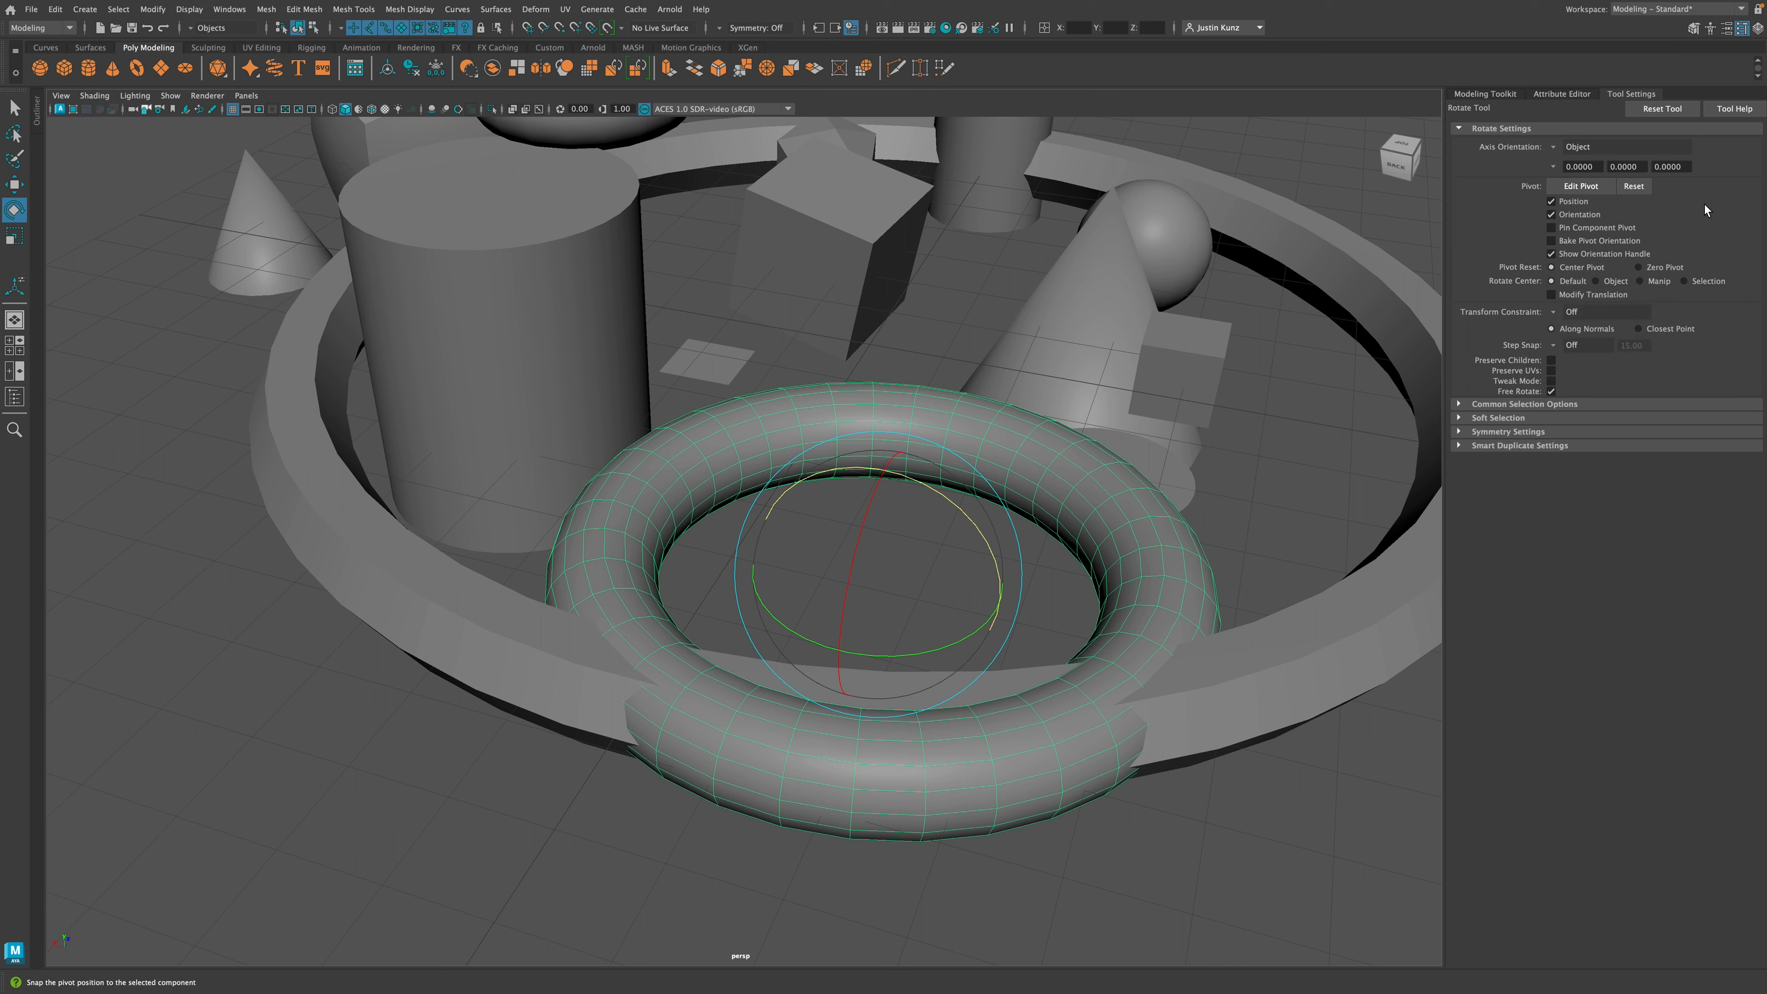
{"action": "key", "text": "r"}
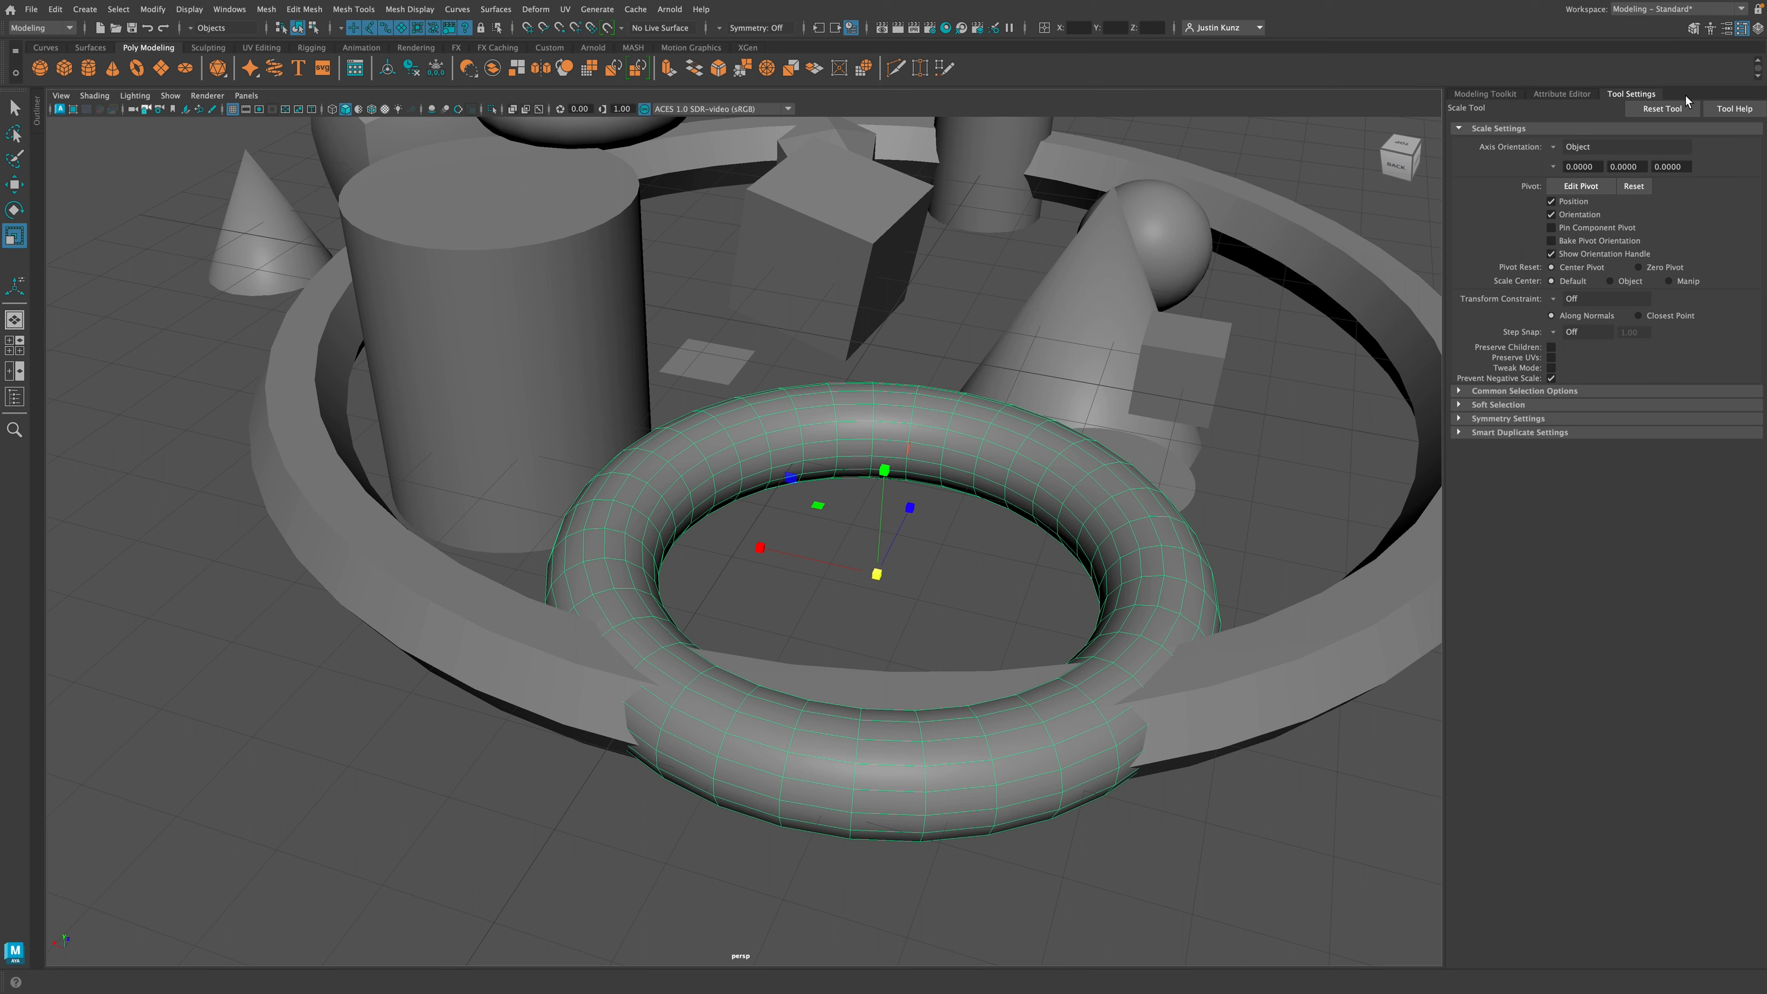
Step: Open the Channel Box / Layer Editor, dock it with the Tool Settings tab group, and show its contents
{"action": "left_click", "coordinate": [229, 9]}
{"action": "mouse_move", "coordinate": [299, 78]}
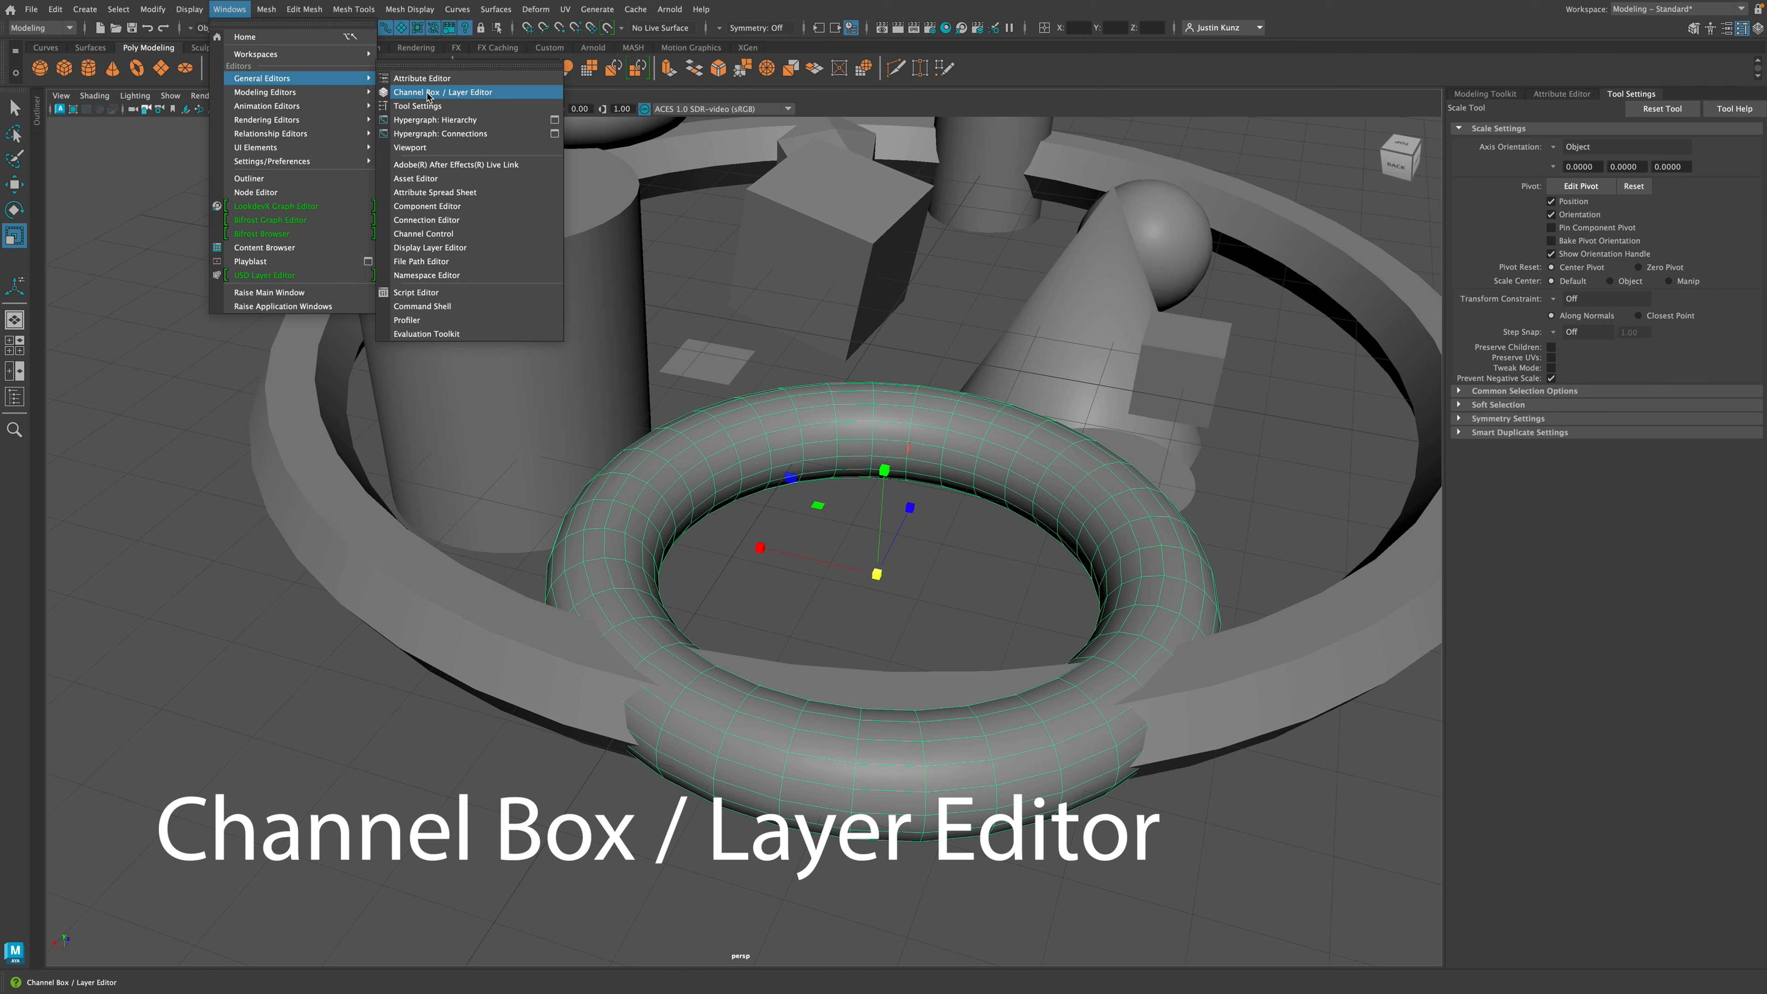
{"action": "left_click", "coordinate": [428, 92]}
{"action": "left_click_drag", "start_coordinate": [310, 130], "coordinate": [1680, 104]}
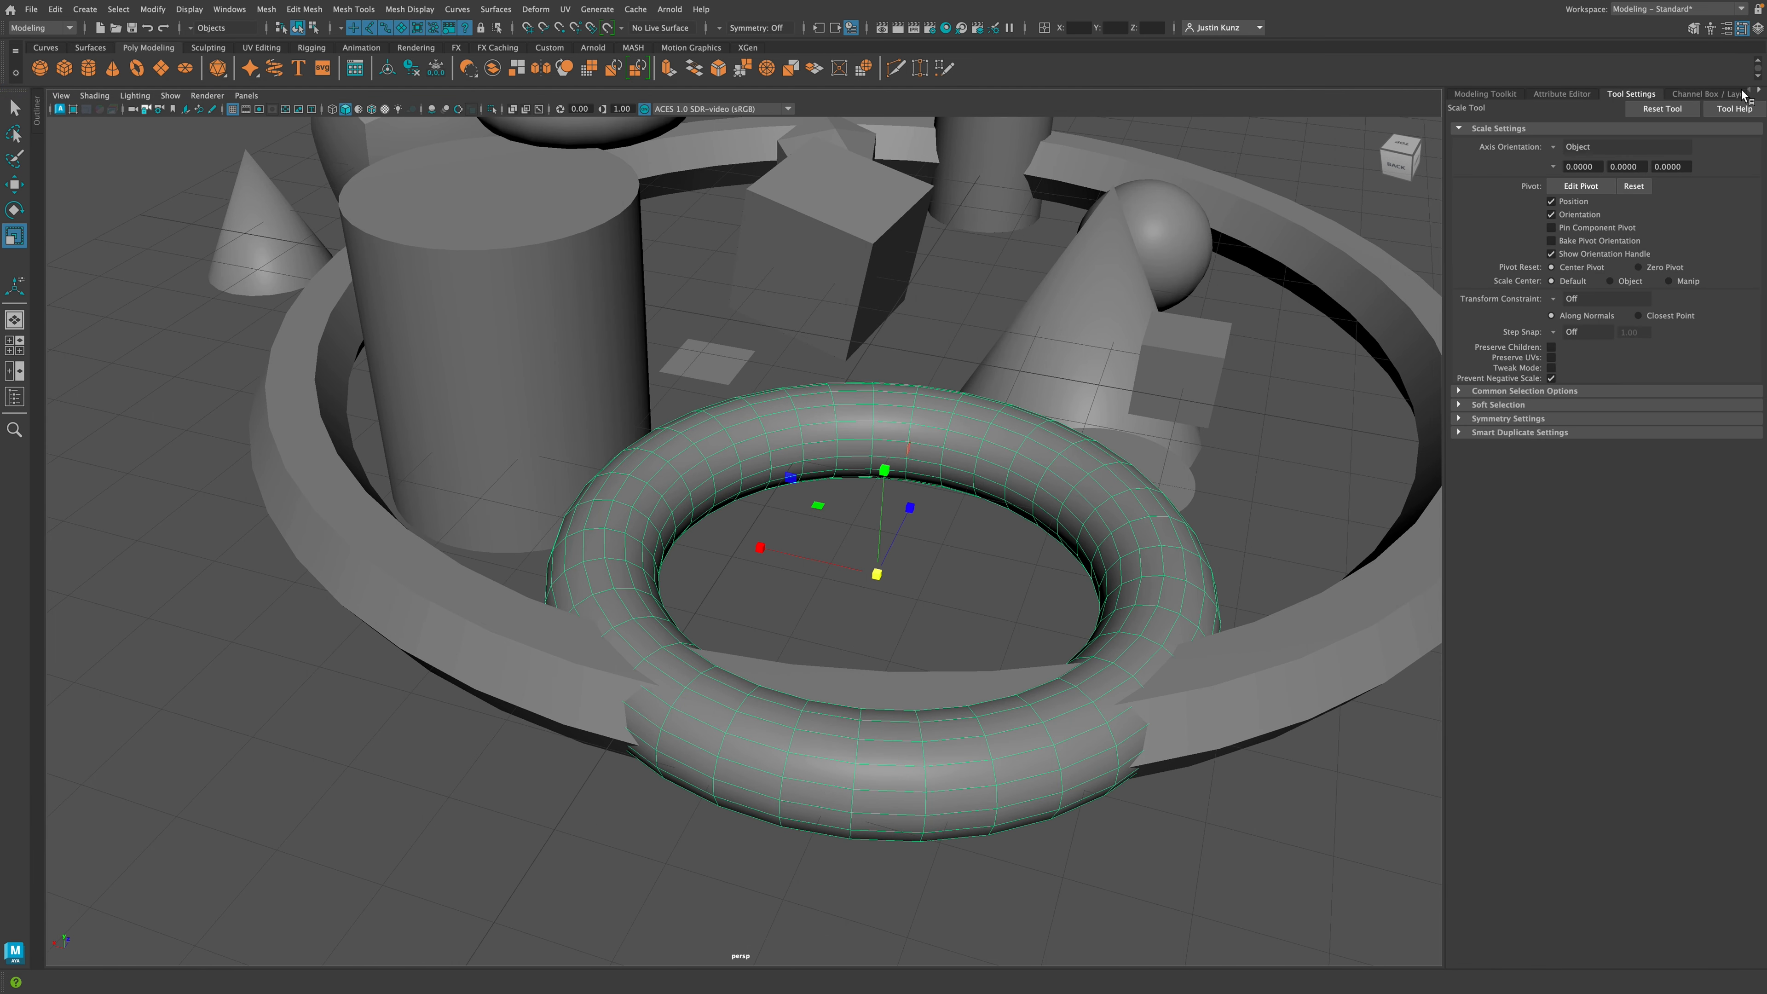
{"action": "left_click", "coordinate": [1715, 93]}
{"action": "left_click", "coordinate": [1749, 92]}
{"action": "left_click", "coordinate": [1750, 92]}
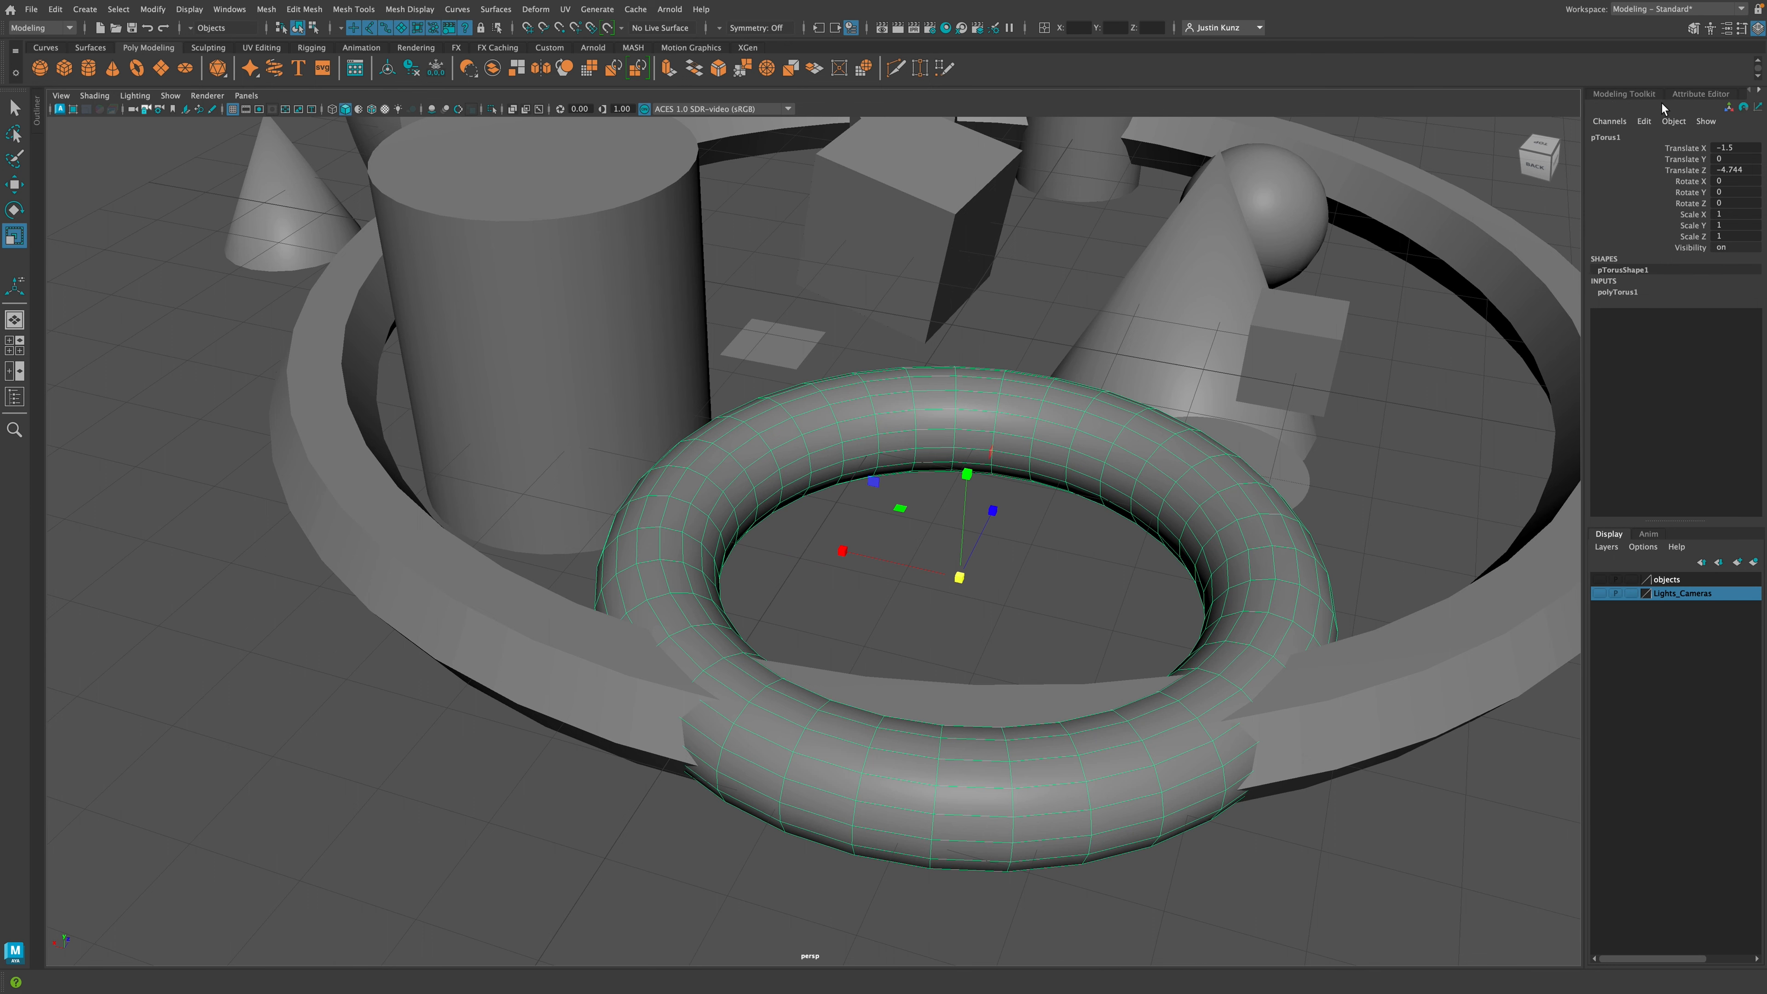
Step: Arrange the docked editor tabs vertically and move Tool Settings ahead of the Channel Box / Layer Editor
{"action": "left_click", "coordinate": [1631, 98]}
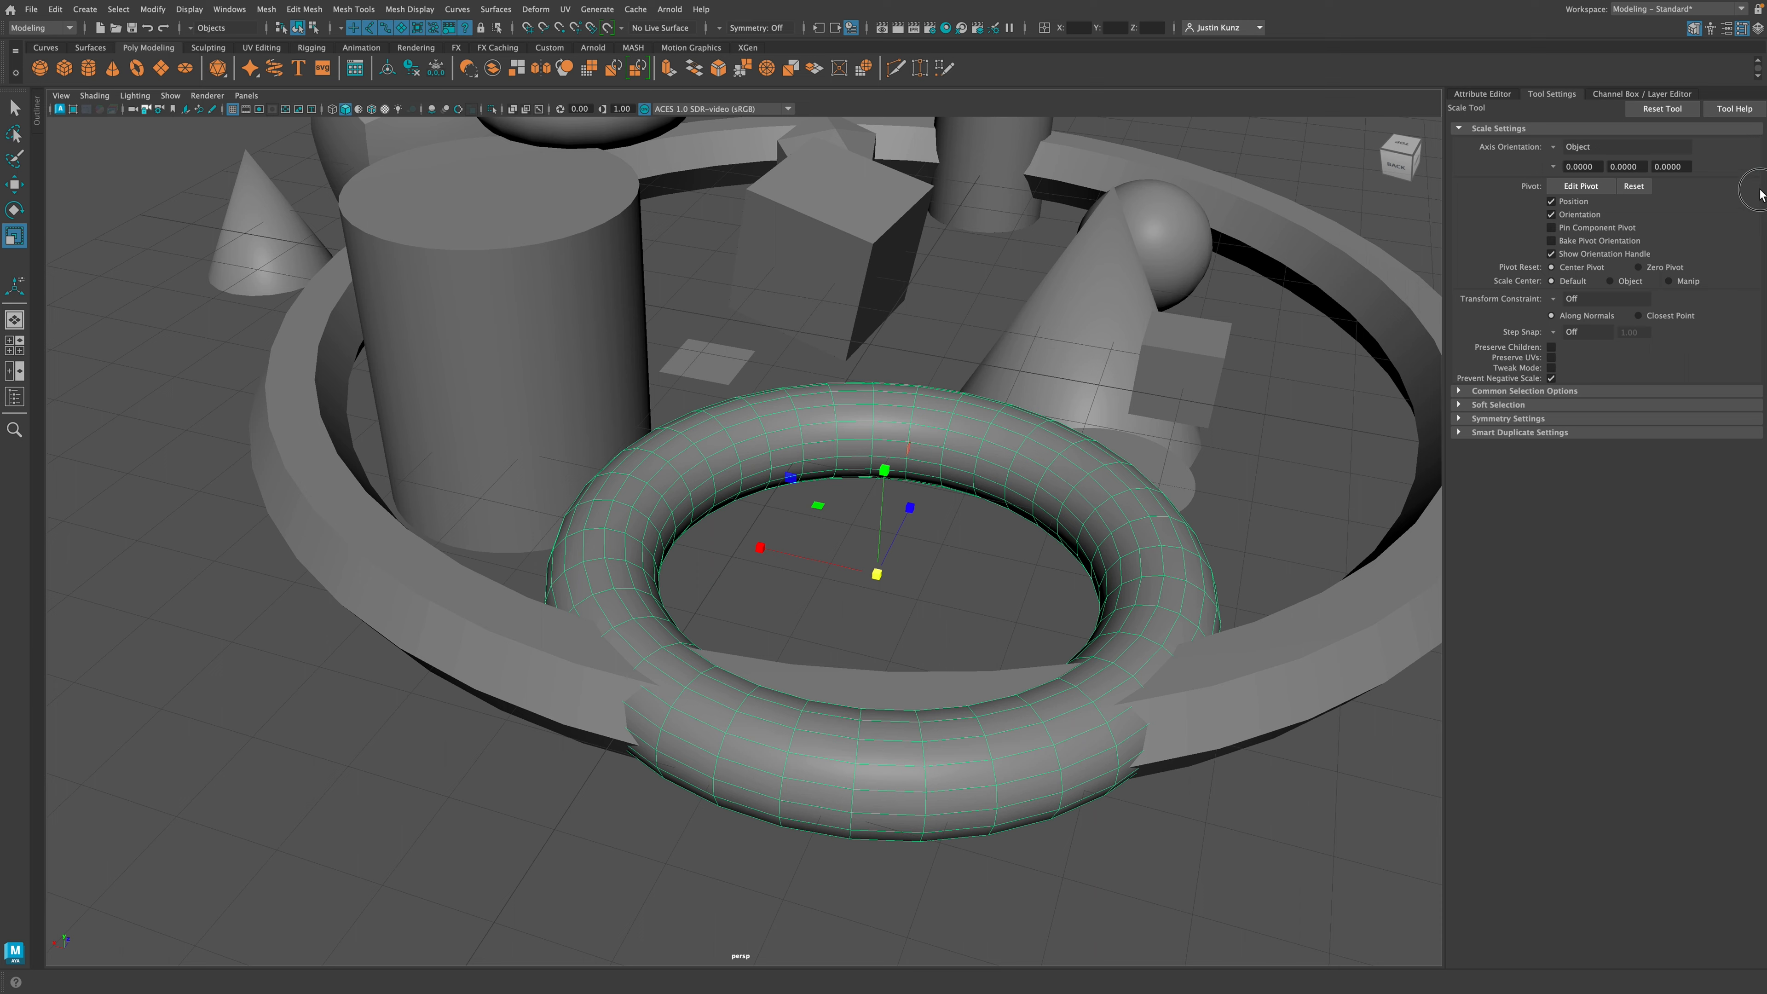
{"action": "left_click", "coordinate": [1750, 194]}
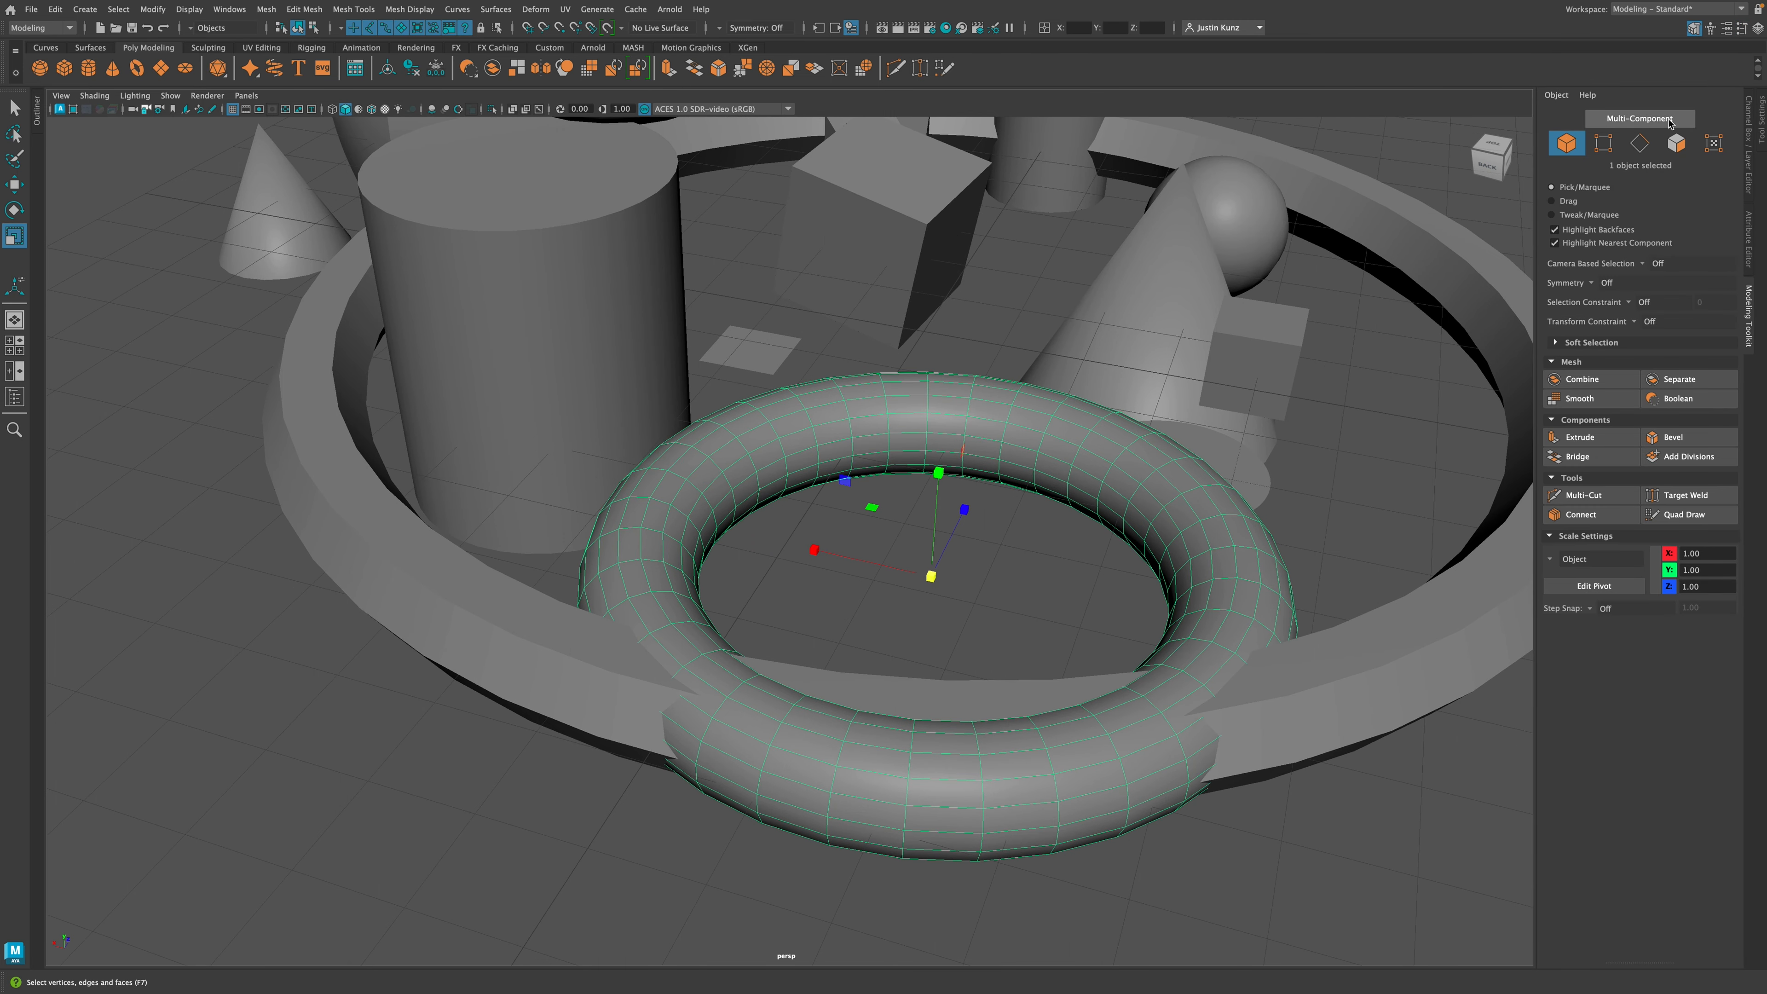
{"action": "left_click", "coordinate": [1762, 125]}
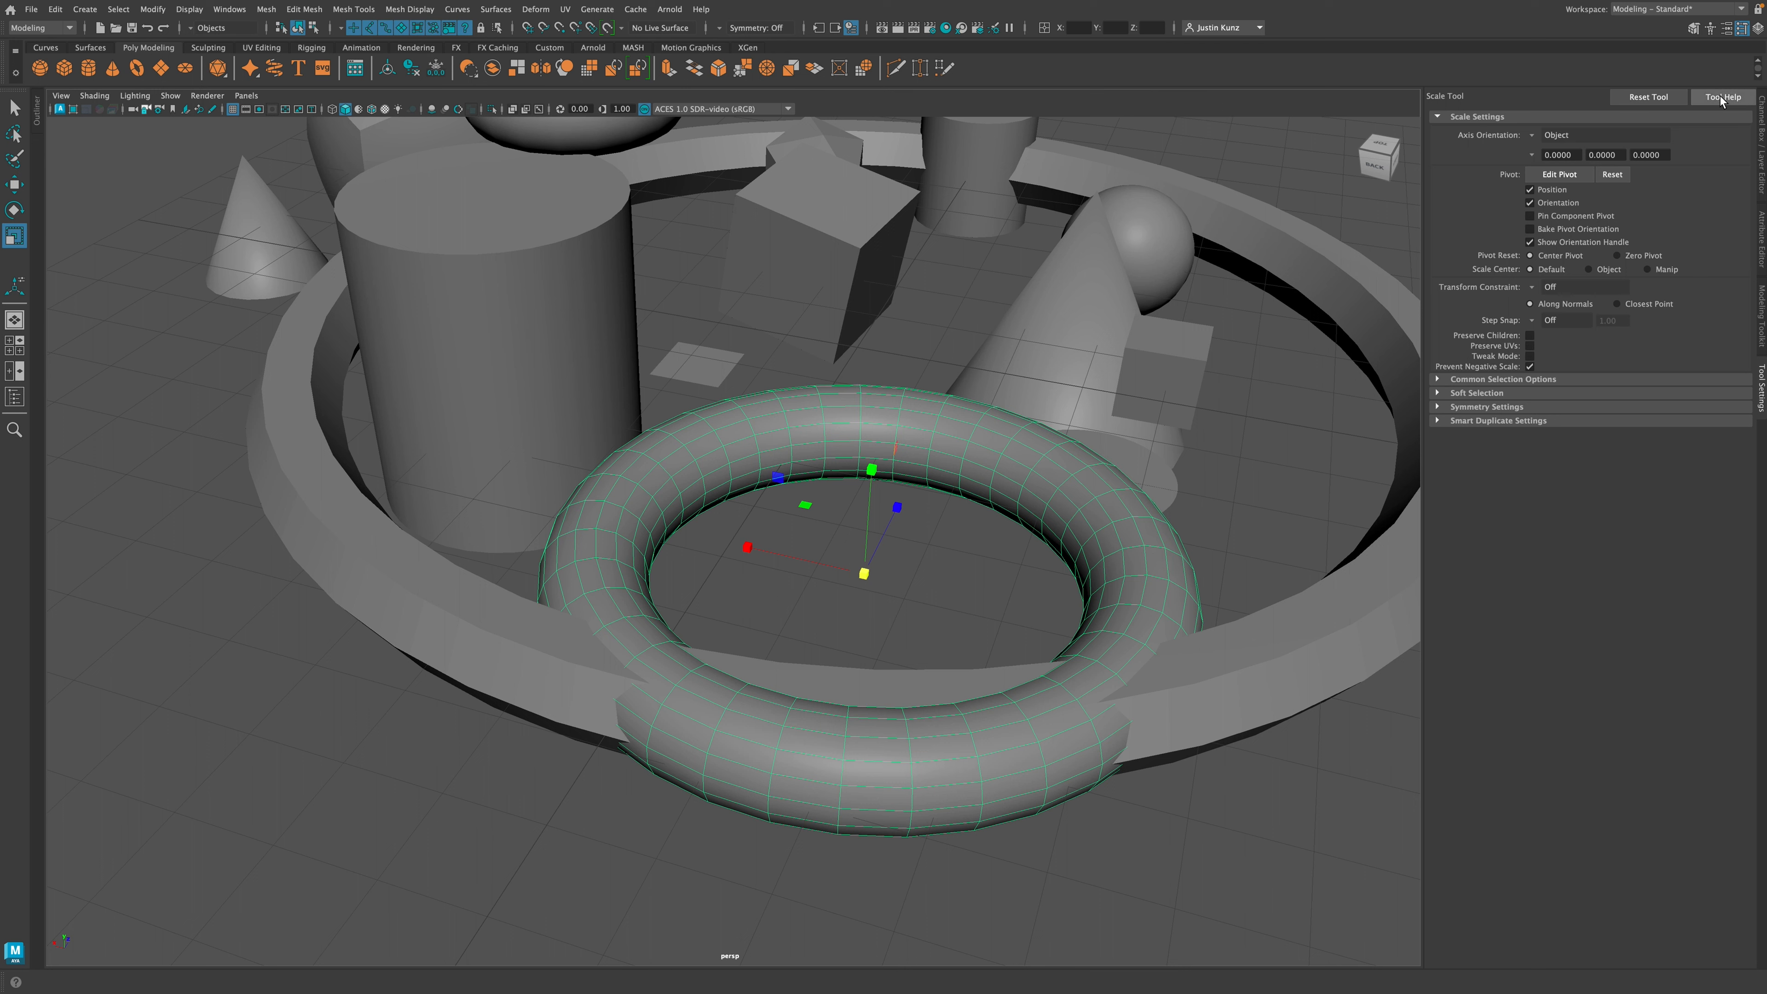
{"action": "left_click", "coordinate": [1761, 134]}
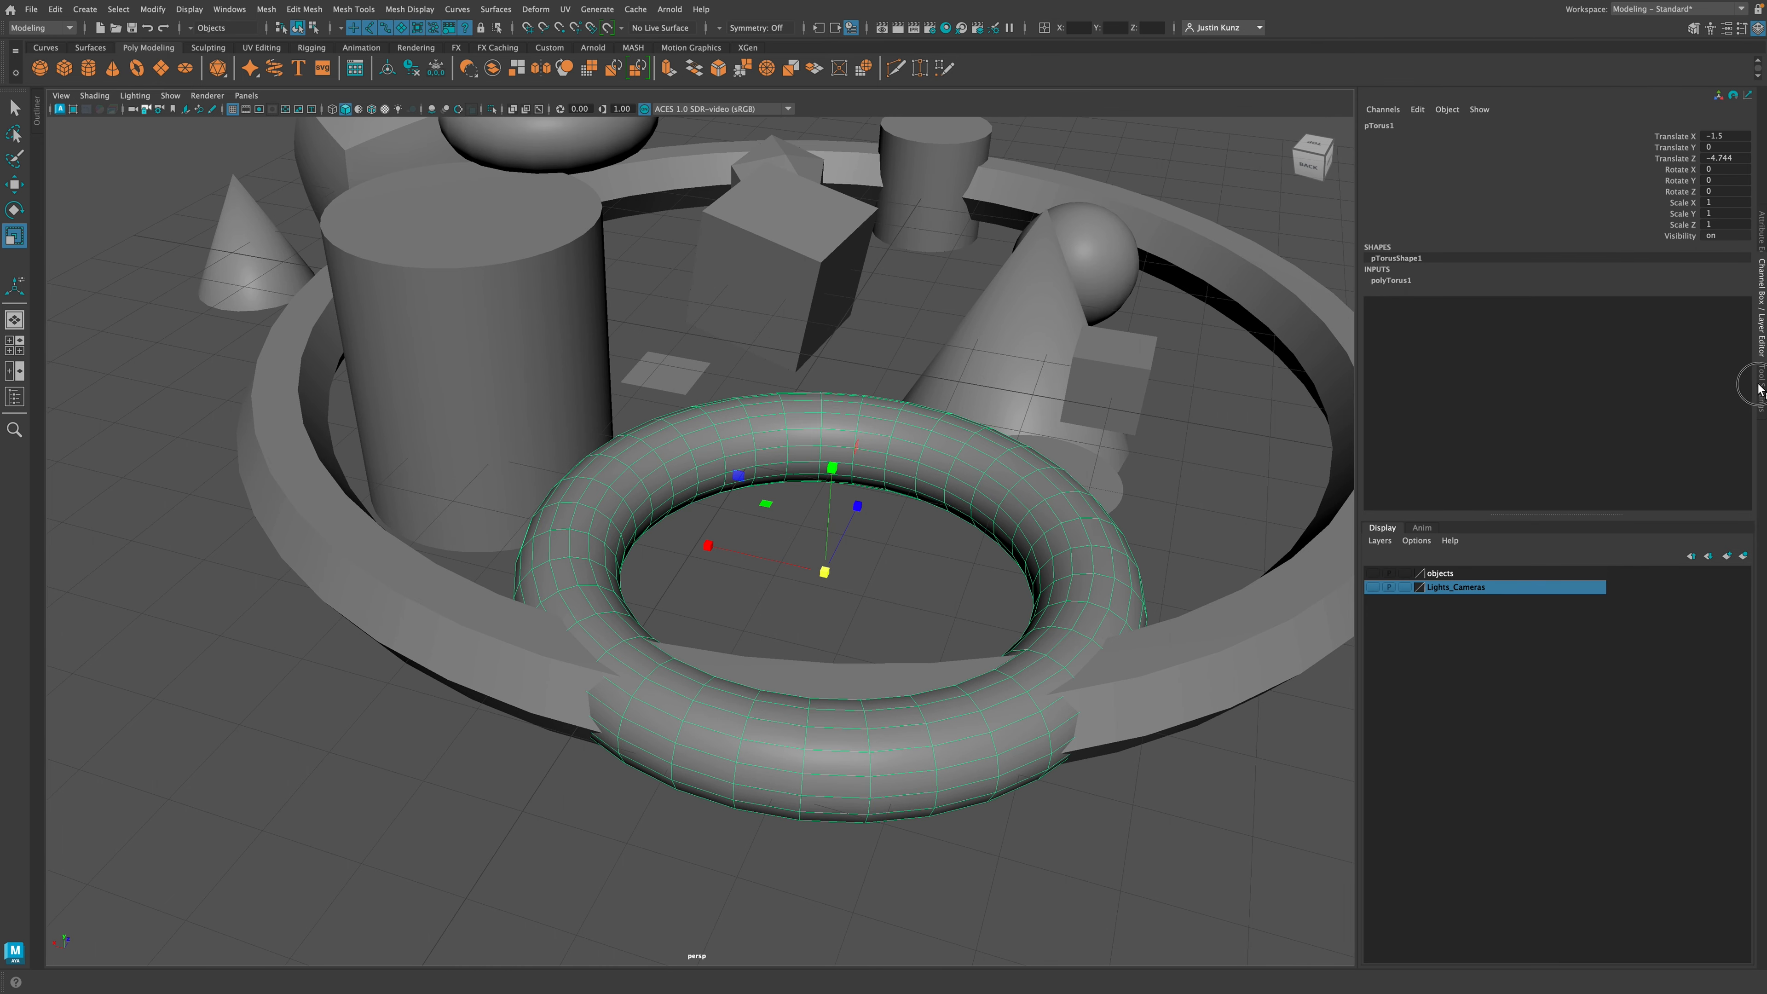
{"action": "left_click_drag", "start_coordinate": [1762, 440], "coordinate": [1760, 292]}
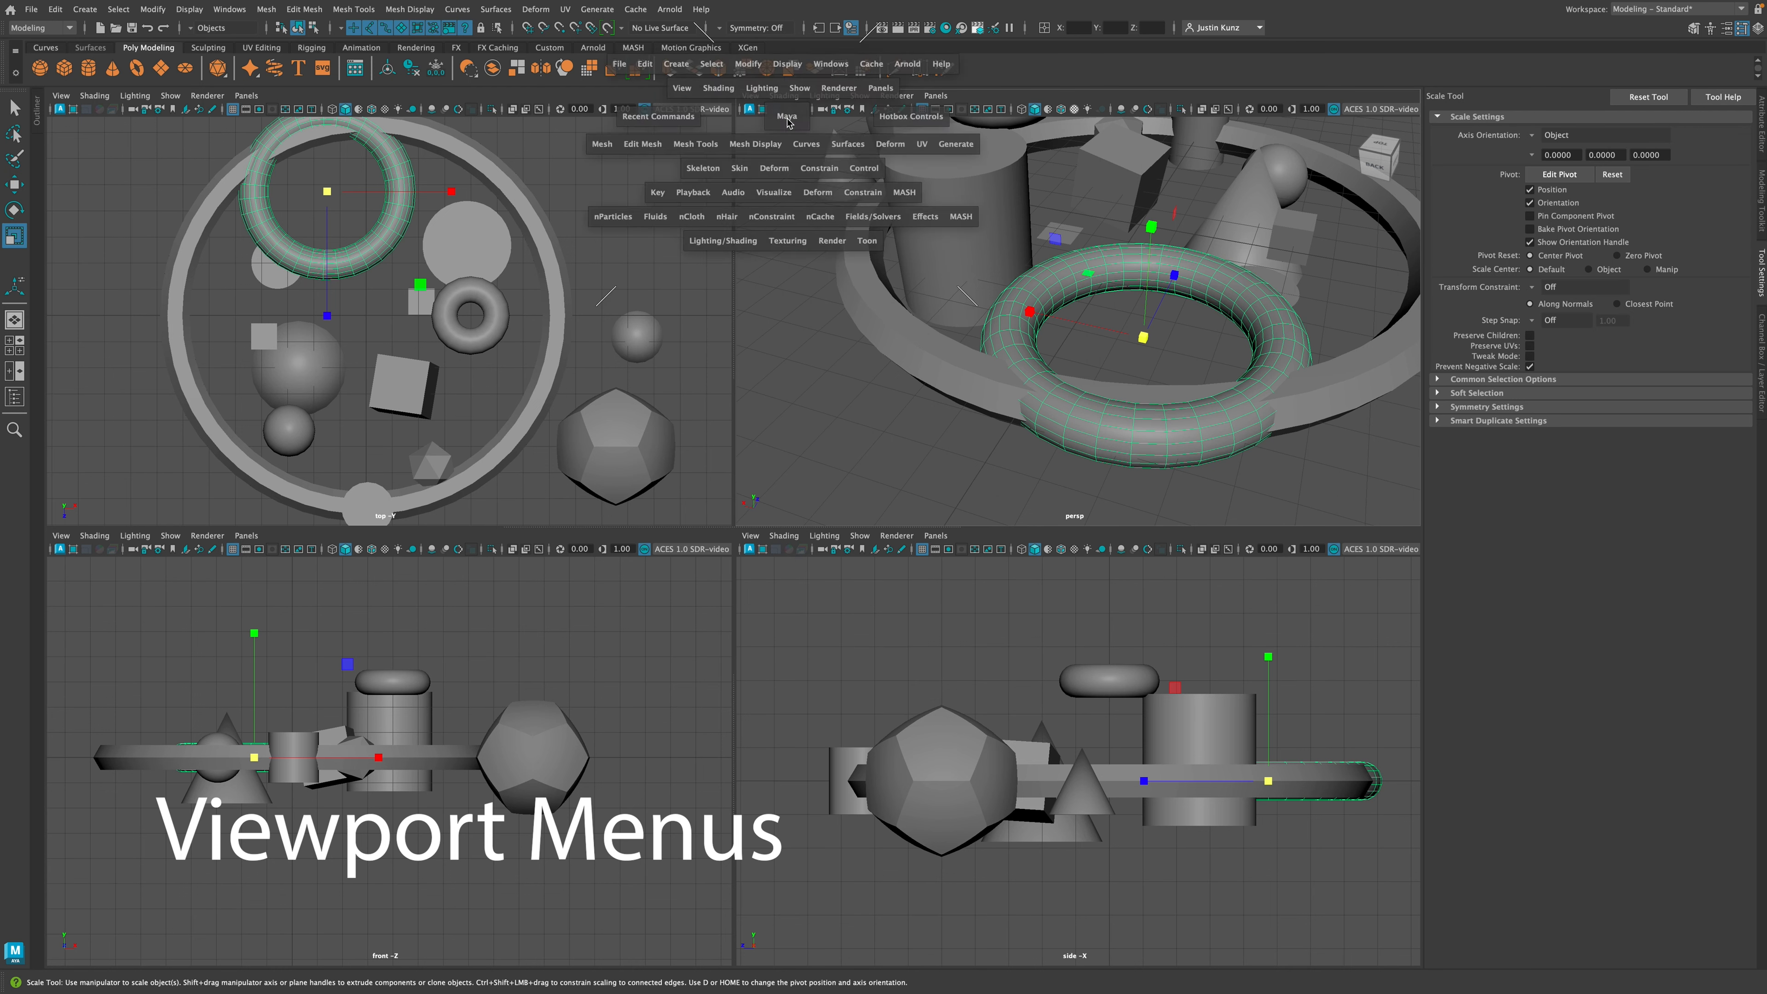
Step: Maximize the perspective viewport and look through its camera and view commands
{"action": "key", "text": "space"}
{"action": "left_click", "coordinate": [61, 95]}
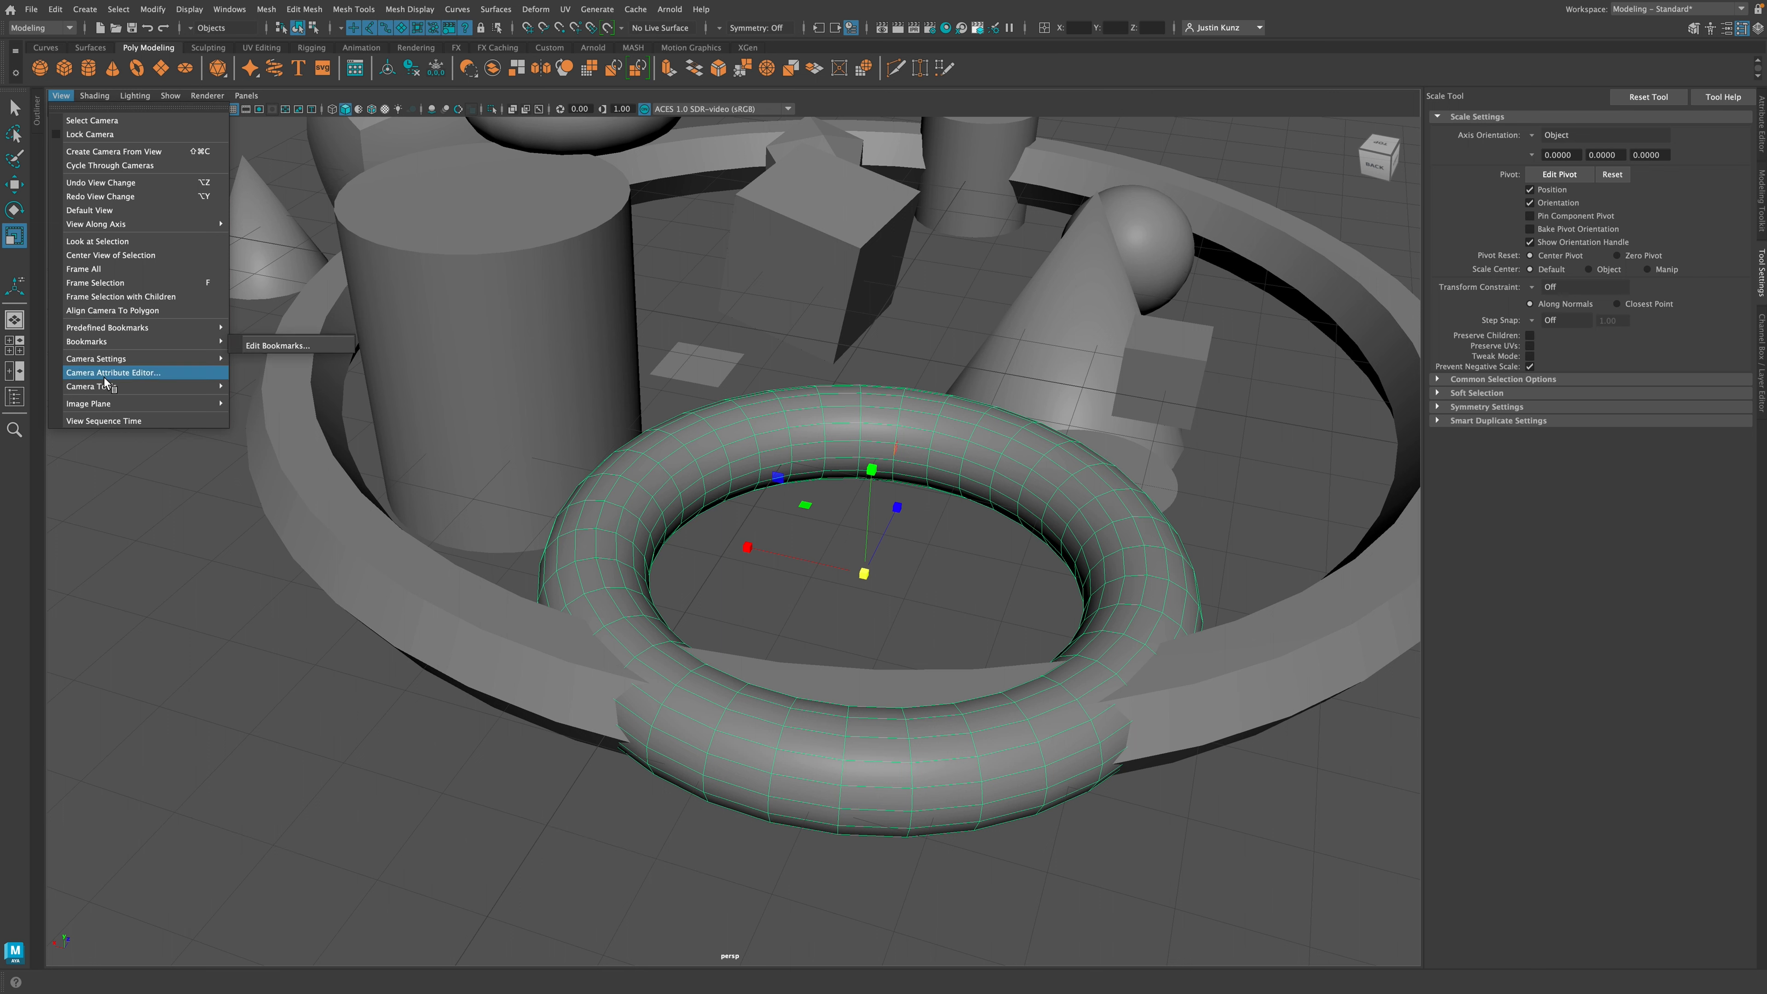
{"action": "mouse_move", "coordinate": [109, 388]}
Step: Try the Wireframe, Smooth Shade All and X-Ray display modes in the perspective viewport
{"action": "mouse_move", "coordinate": [98, 104]}
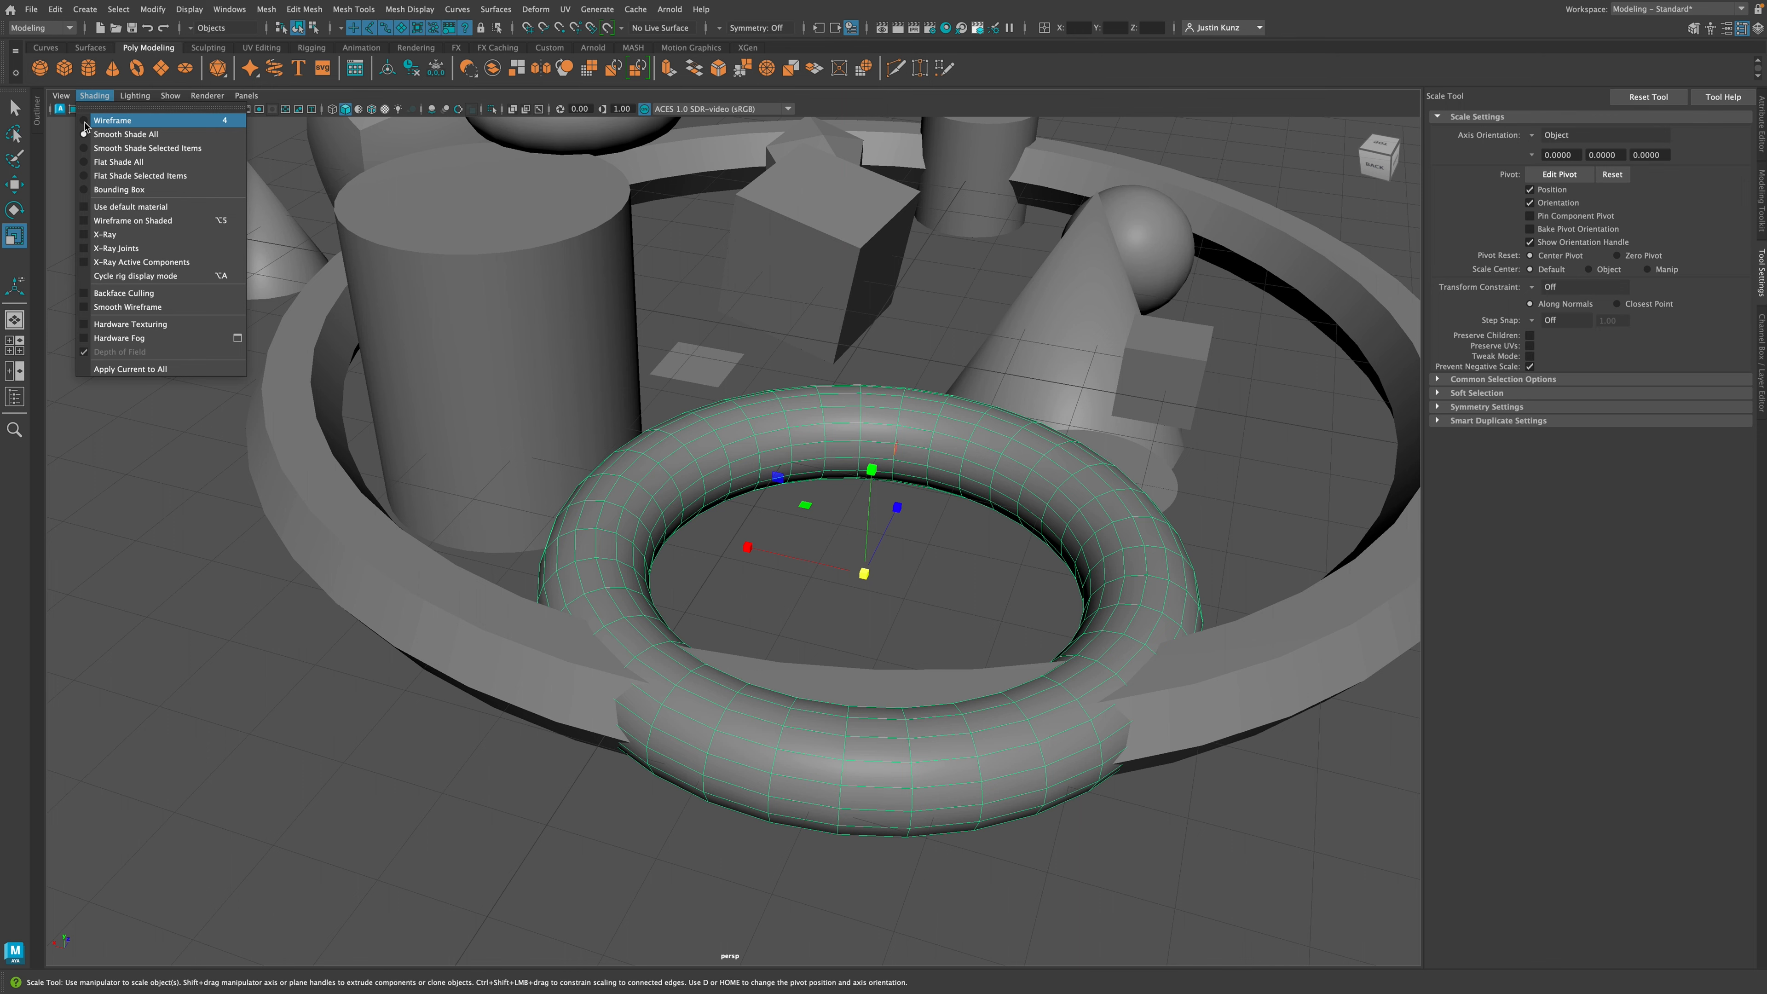
{"action": "left_click", "coordinate": [86, 122]}
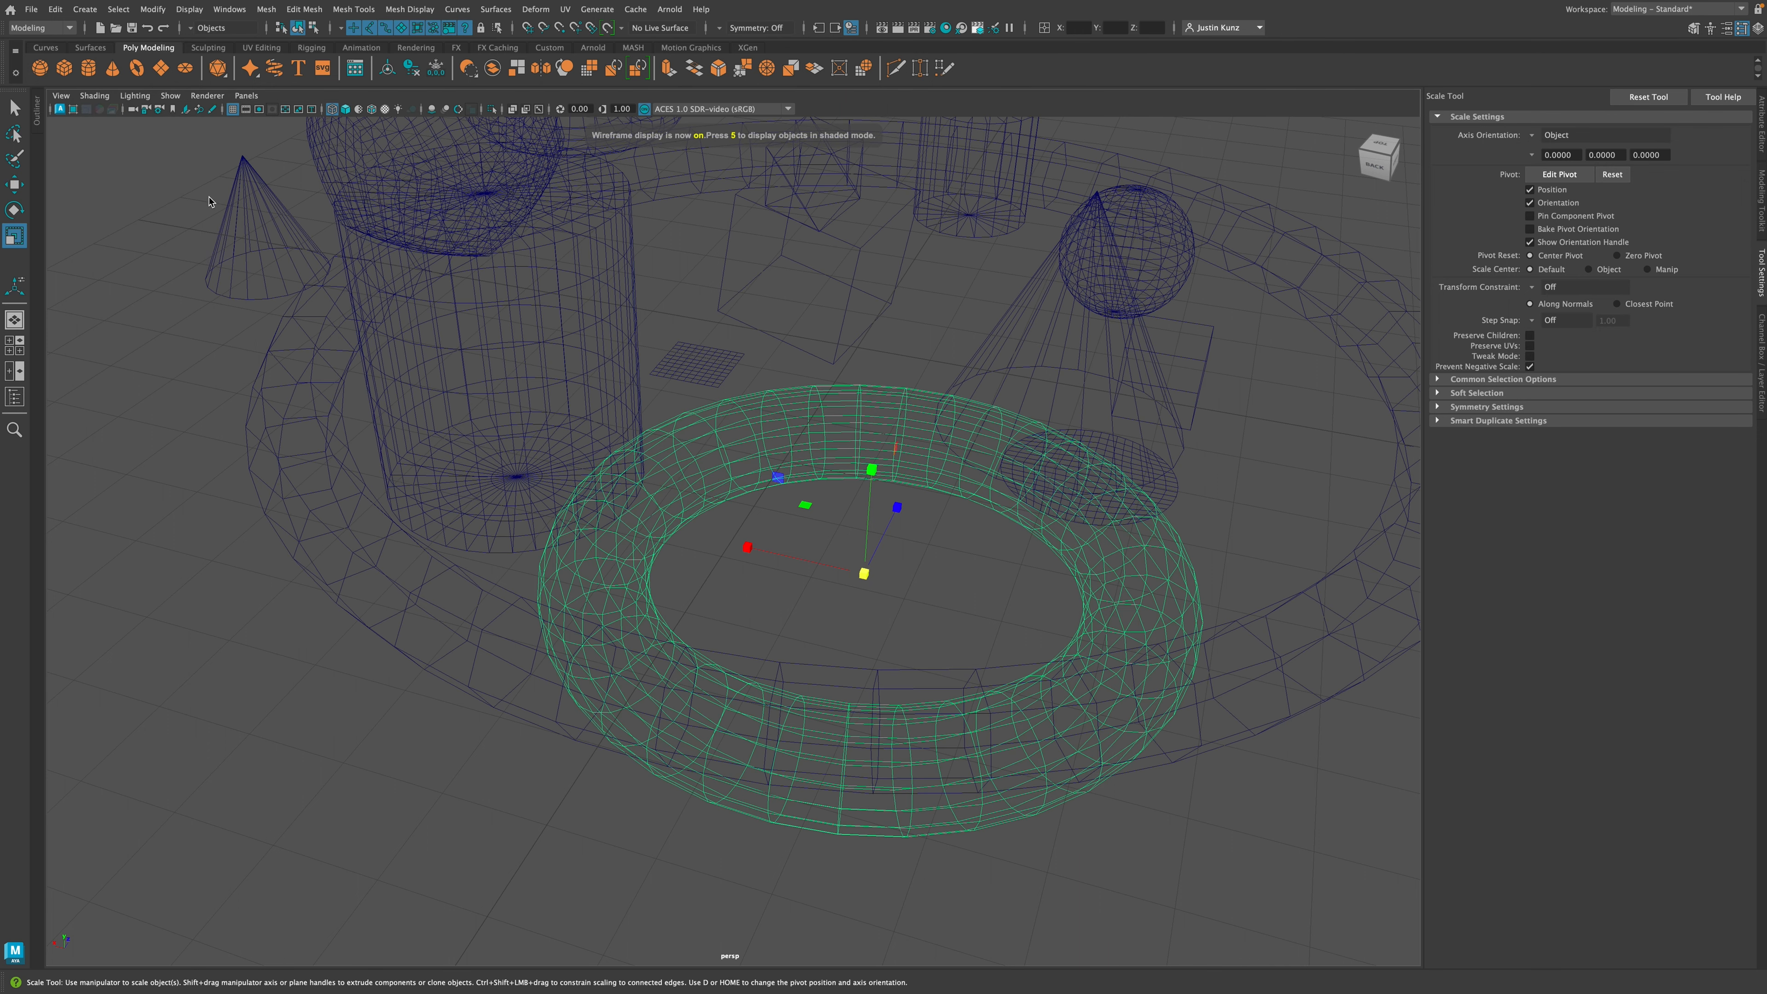
{"action": "left_click", "coordinate": [94, 95]}
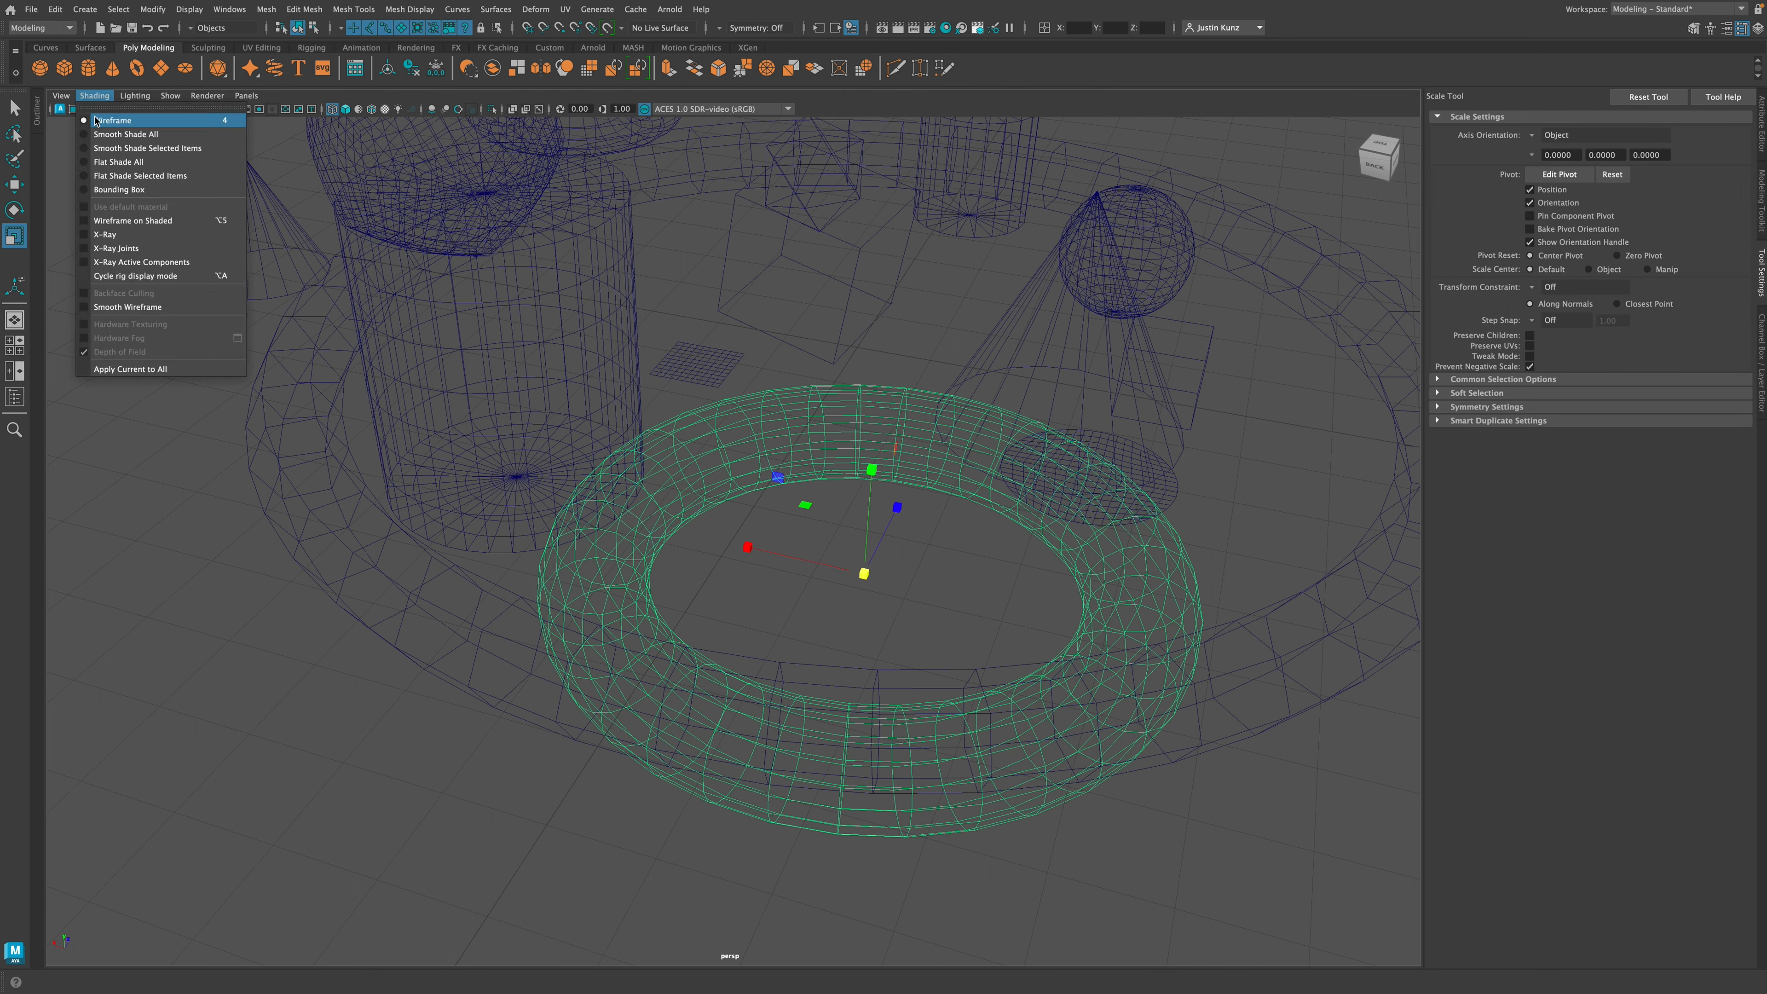
{"action": "left_click", "coordinate": [109, 137]}
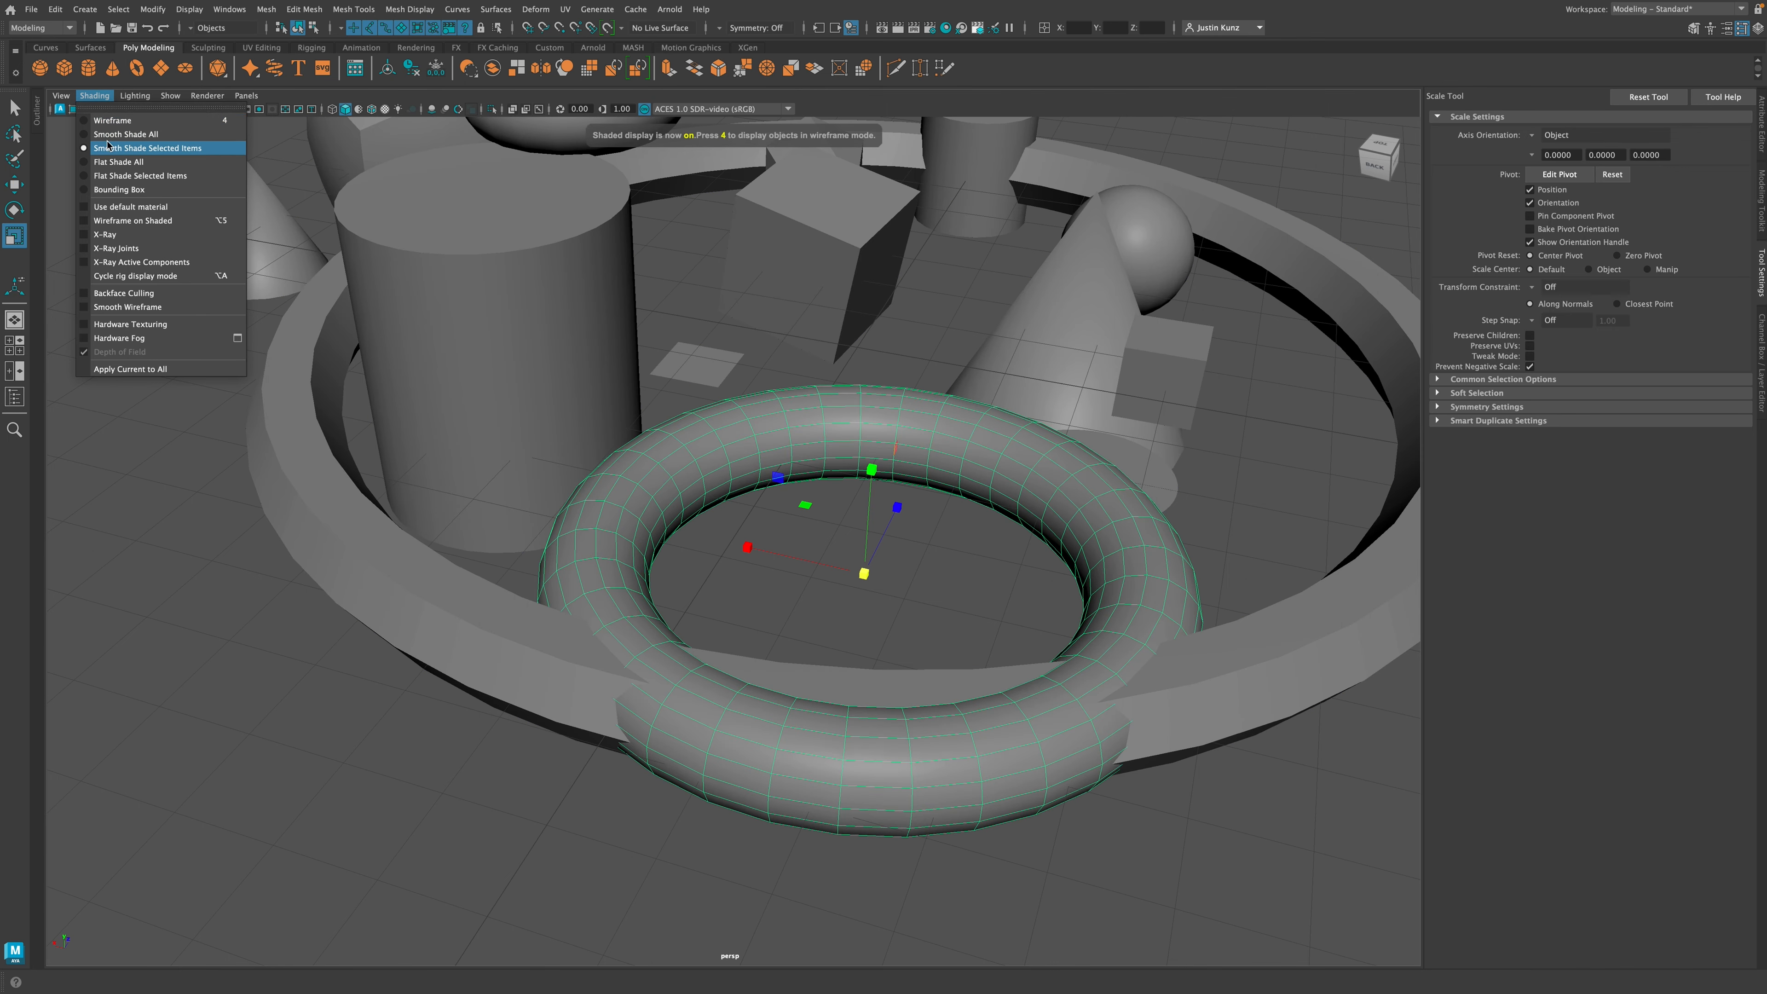
{"action": "left_click", "coordinate": [86, 239]}
Step: Try lighting the perspective viewport with all scene lights, and restore the default lighting
{"action": "left_click_drag", "start_coordinate": [792, 537], "coordinate": [904, 488], "text": "alt"}
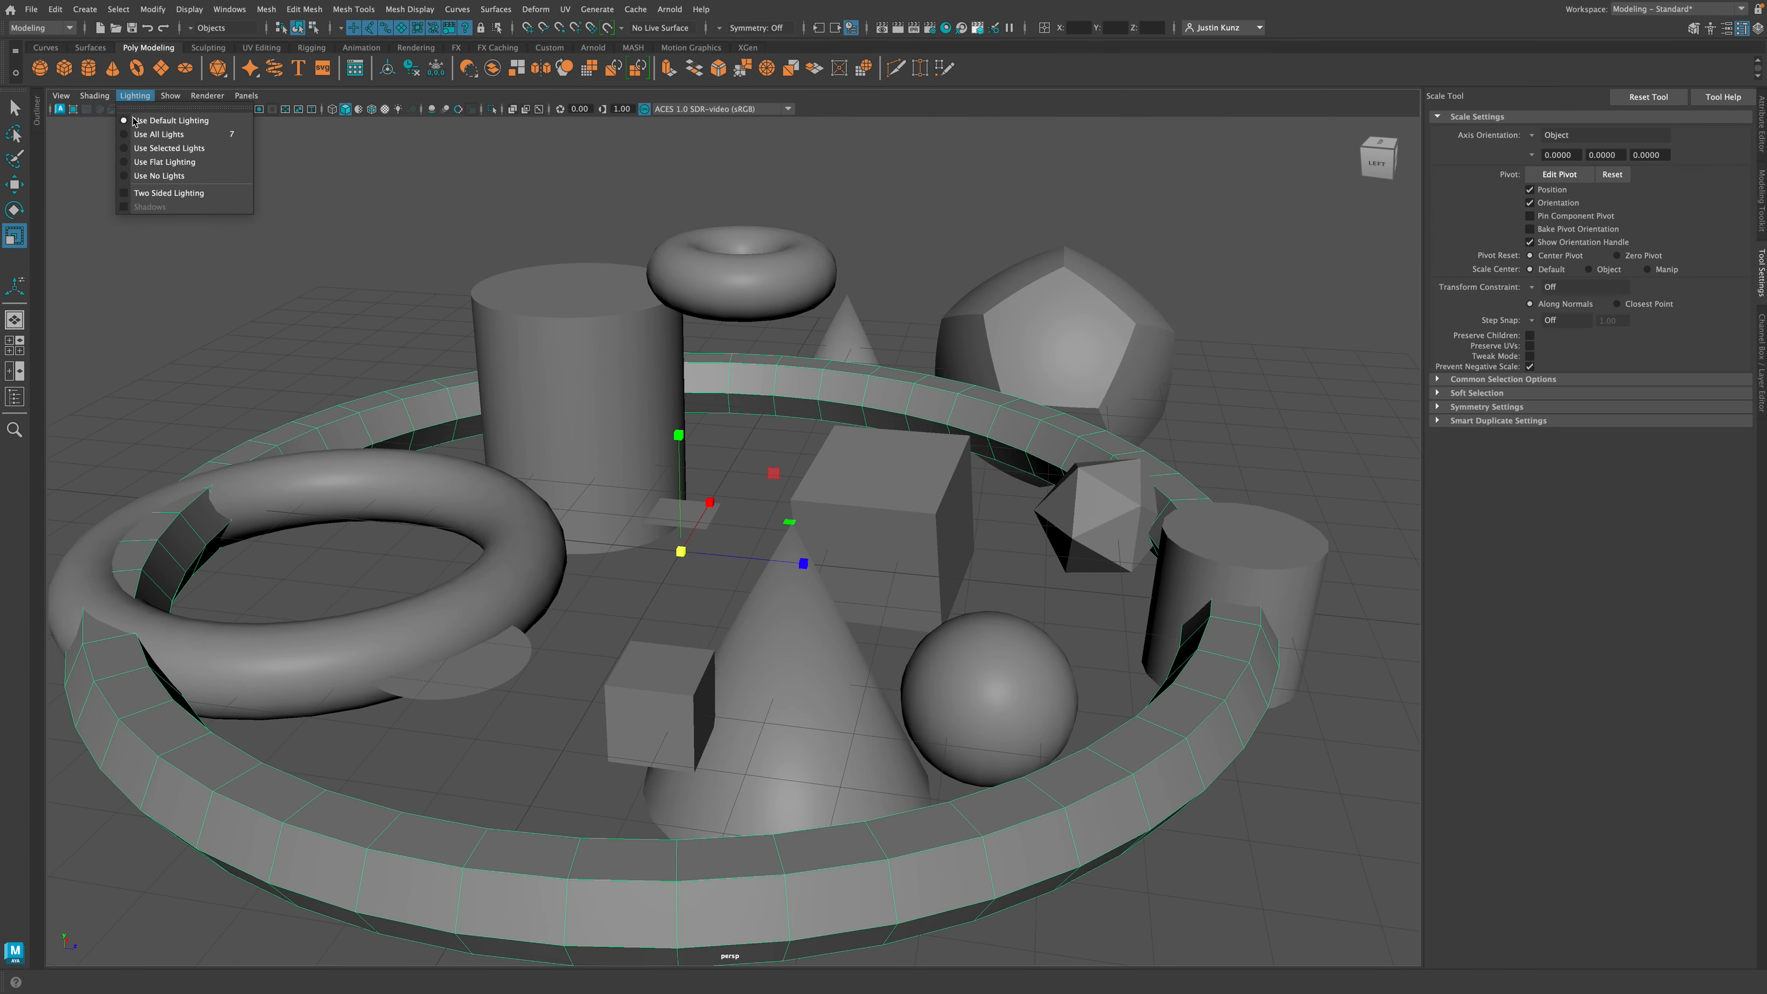
{"action": "left_click", "coordinate": [133, 135]}
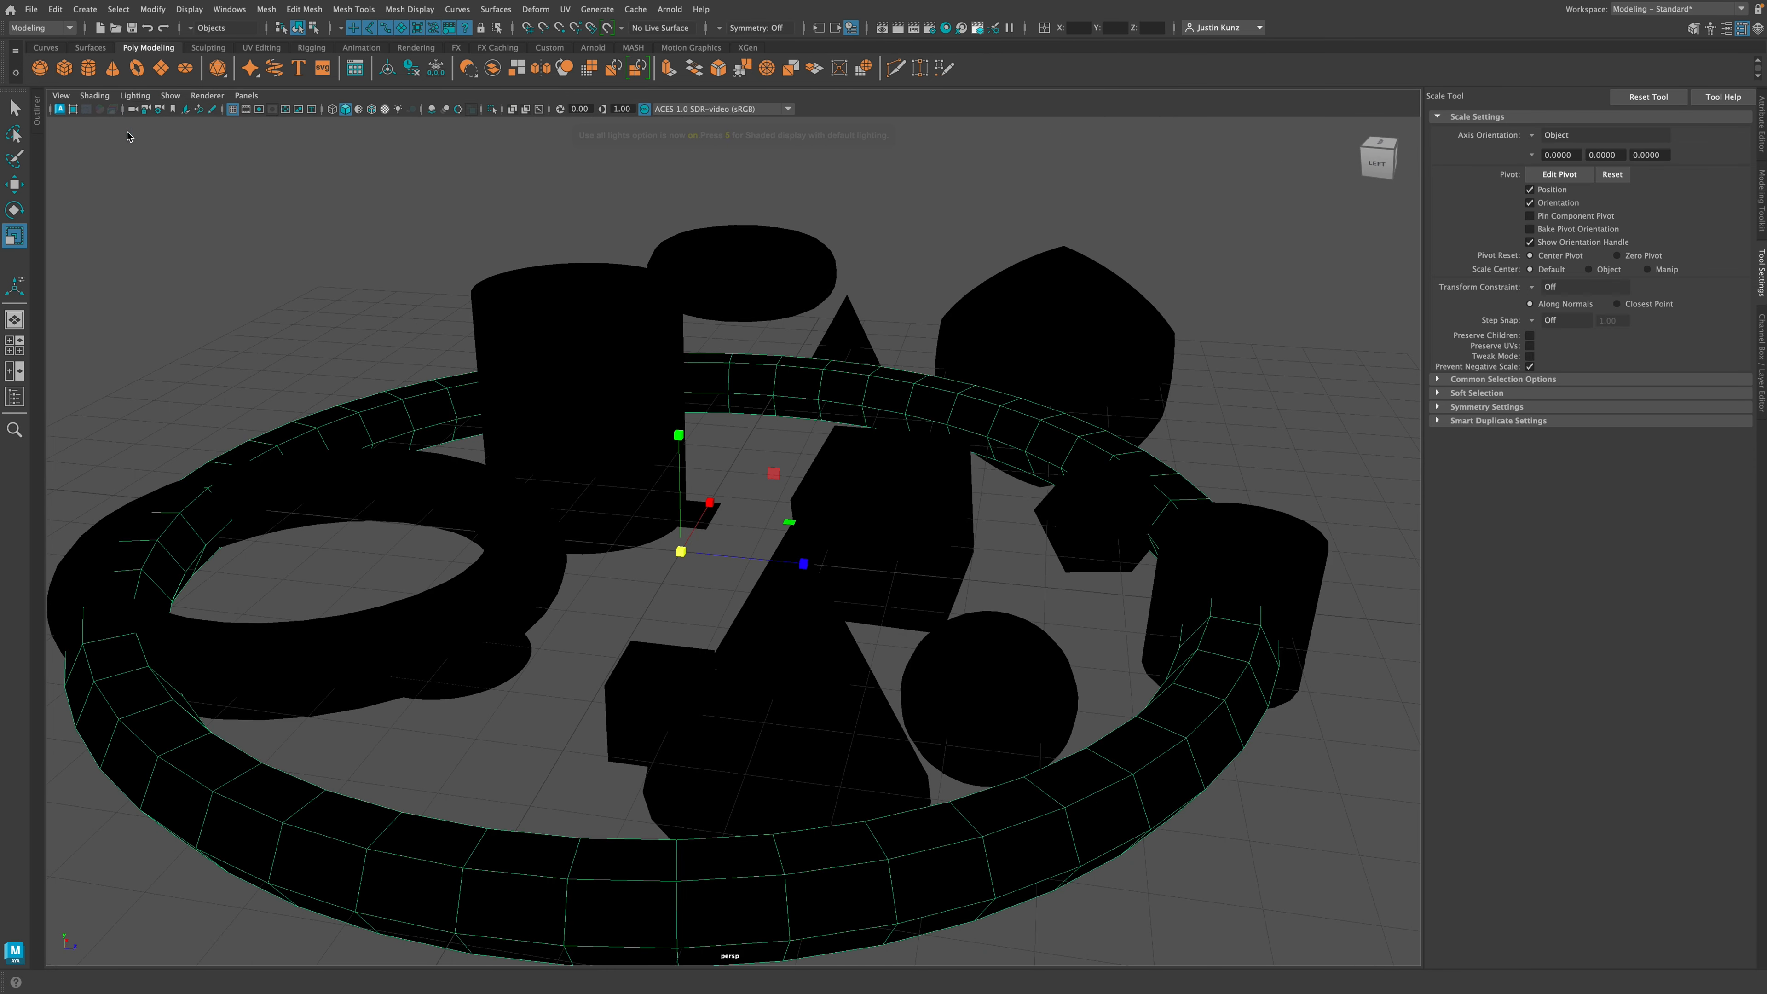
{"action": "left_click", "coordinate": [134, 96]}
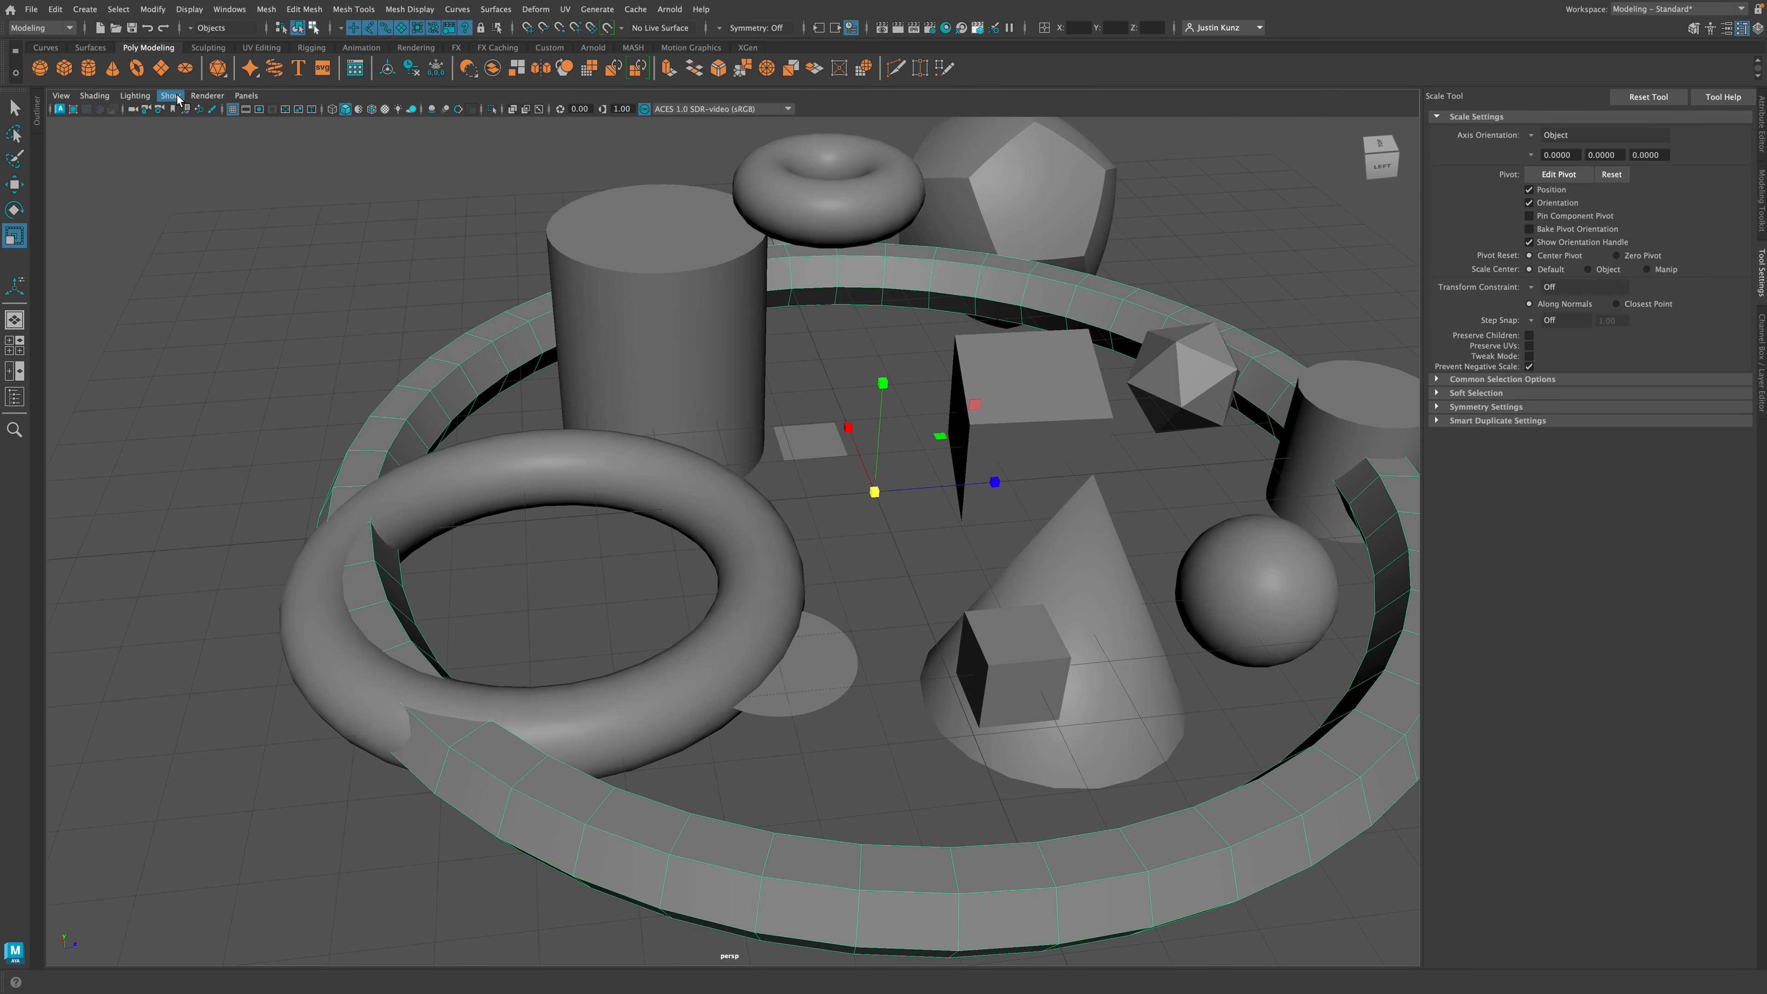
Step: Look through the scene's Lights_and_camera_01 camera in the viewport, orbit it slightly, and return to the persp camera
{"action": "left_click", "coordinate": [170, 95]}
{"action": "mouse_move", "coordinate": [196, 98]}
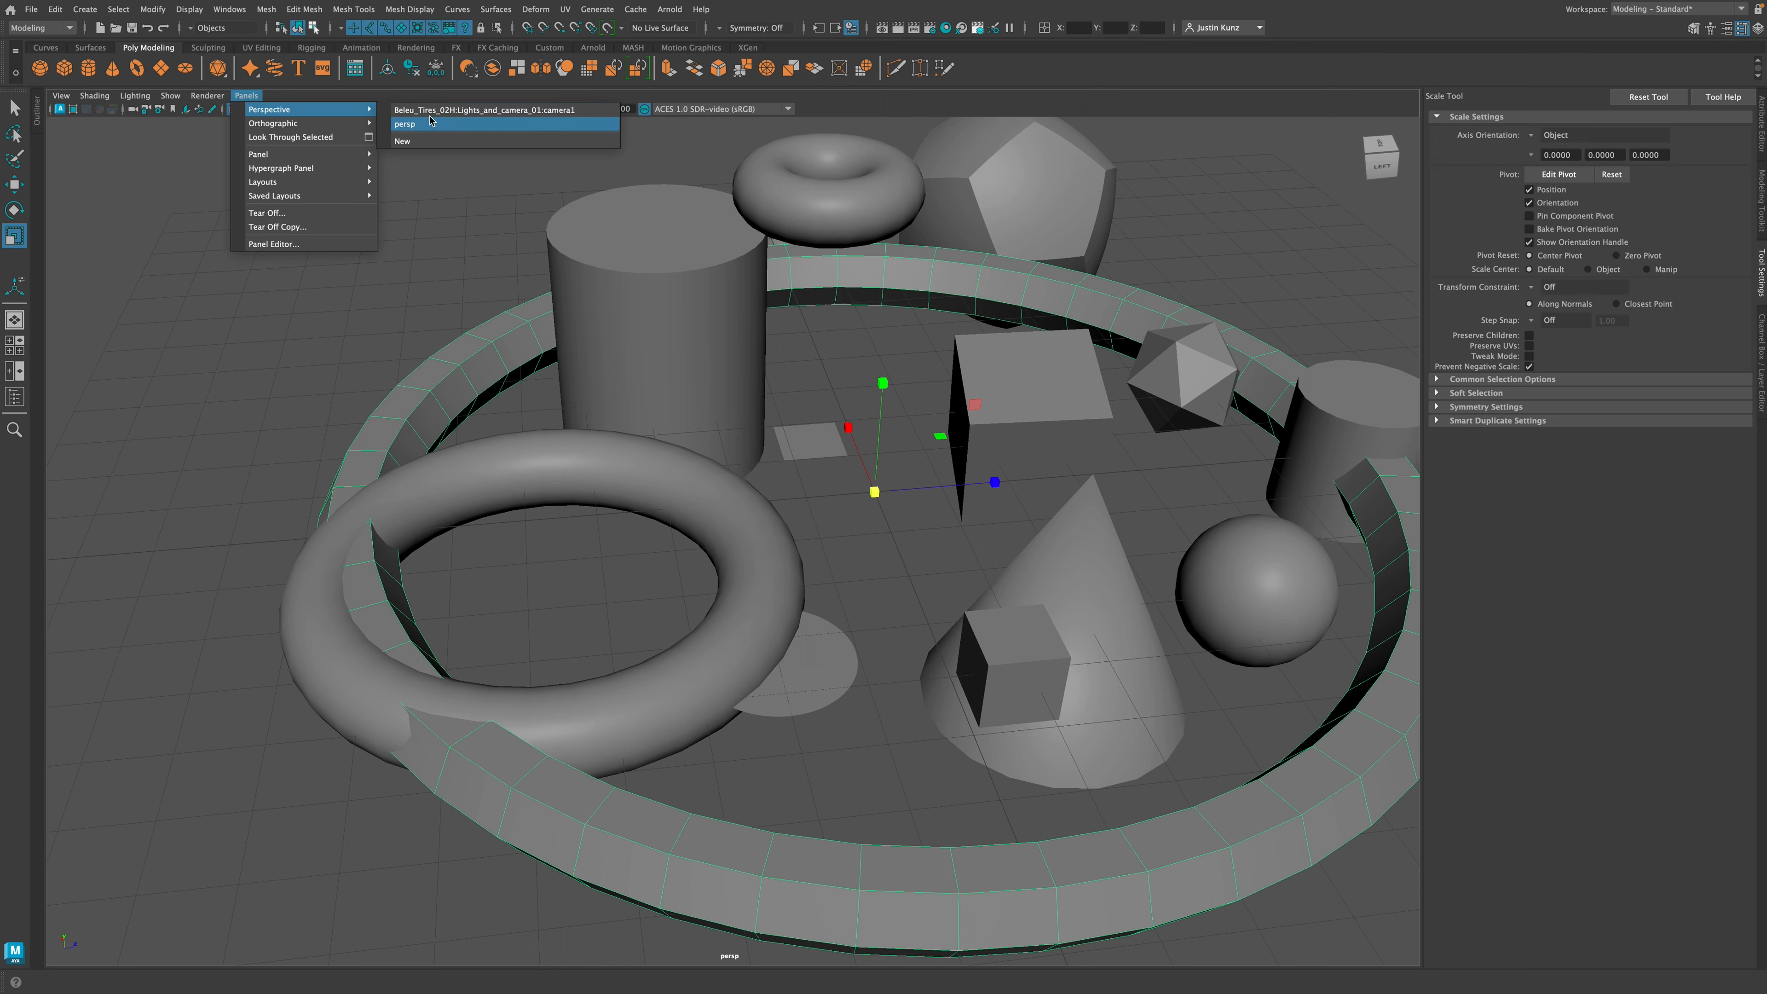
{"action": "left_click", "coordinate": [439, 111]}
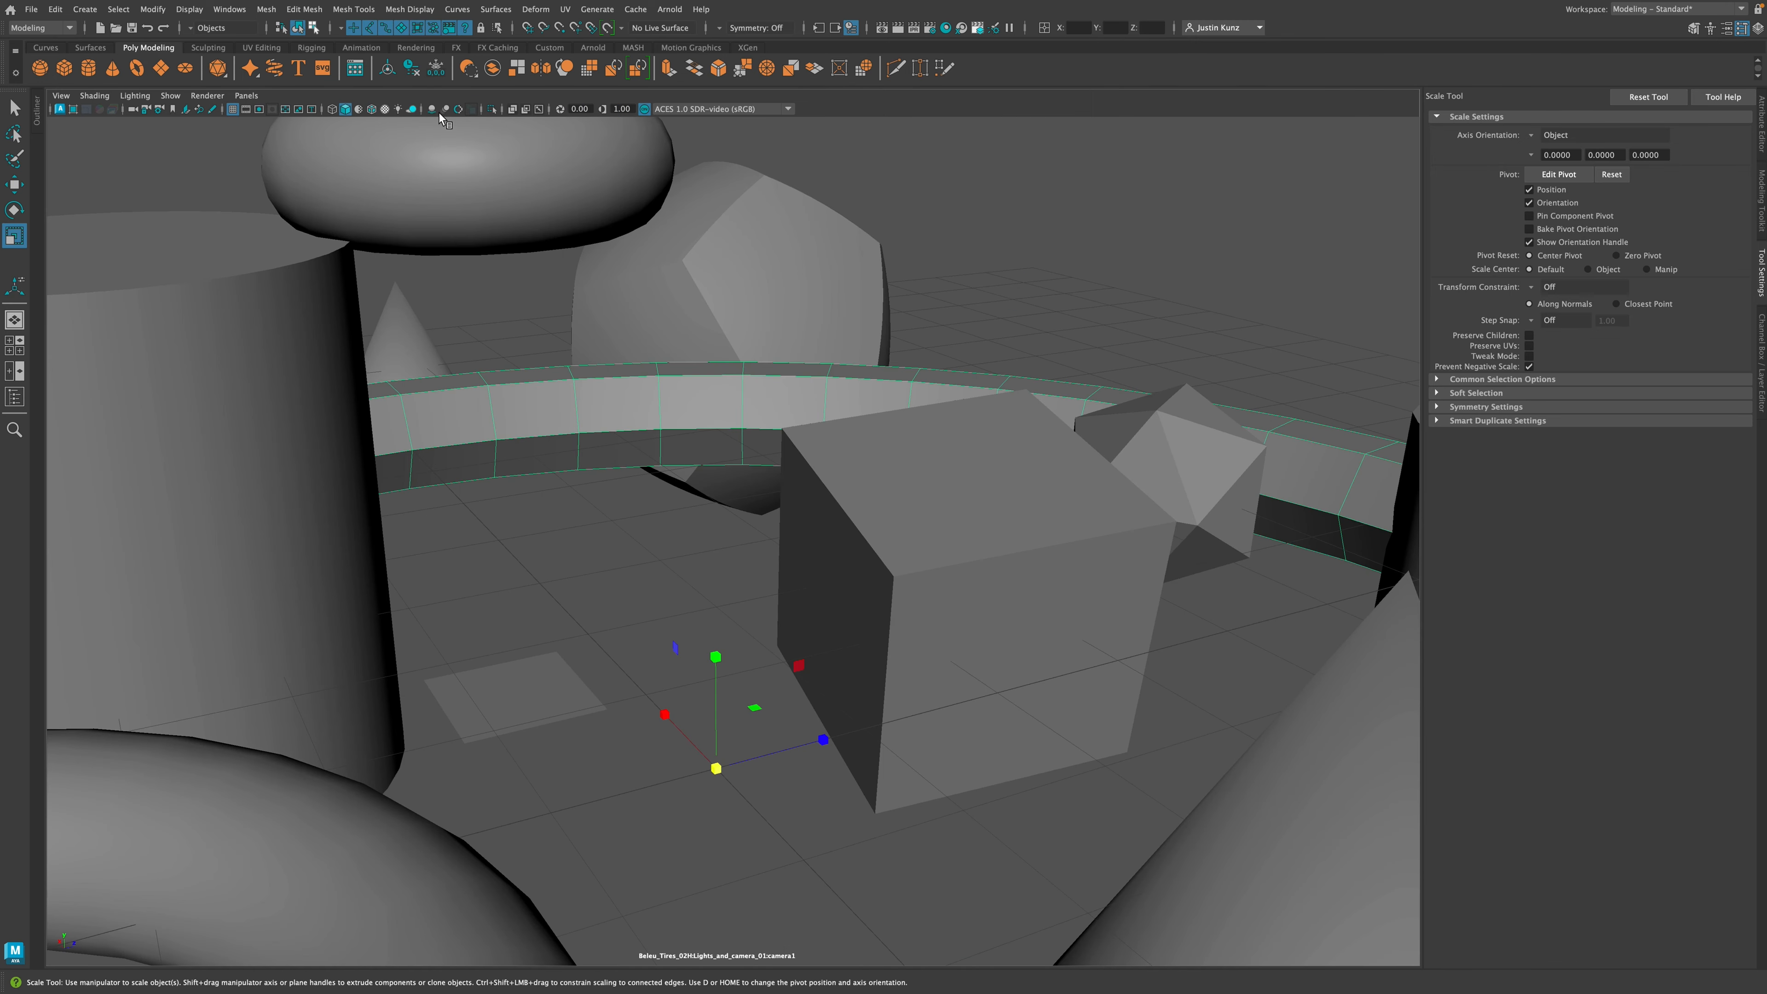
{"action": "left_click_drag", "start_coordinate": [699, 536], "coordinate": [694, 541], "text": "alt"}
{"action": "left_click", "coordinate": [245, 97]}
{"action": "mouse_move", "coordinate": [347, 109]}
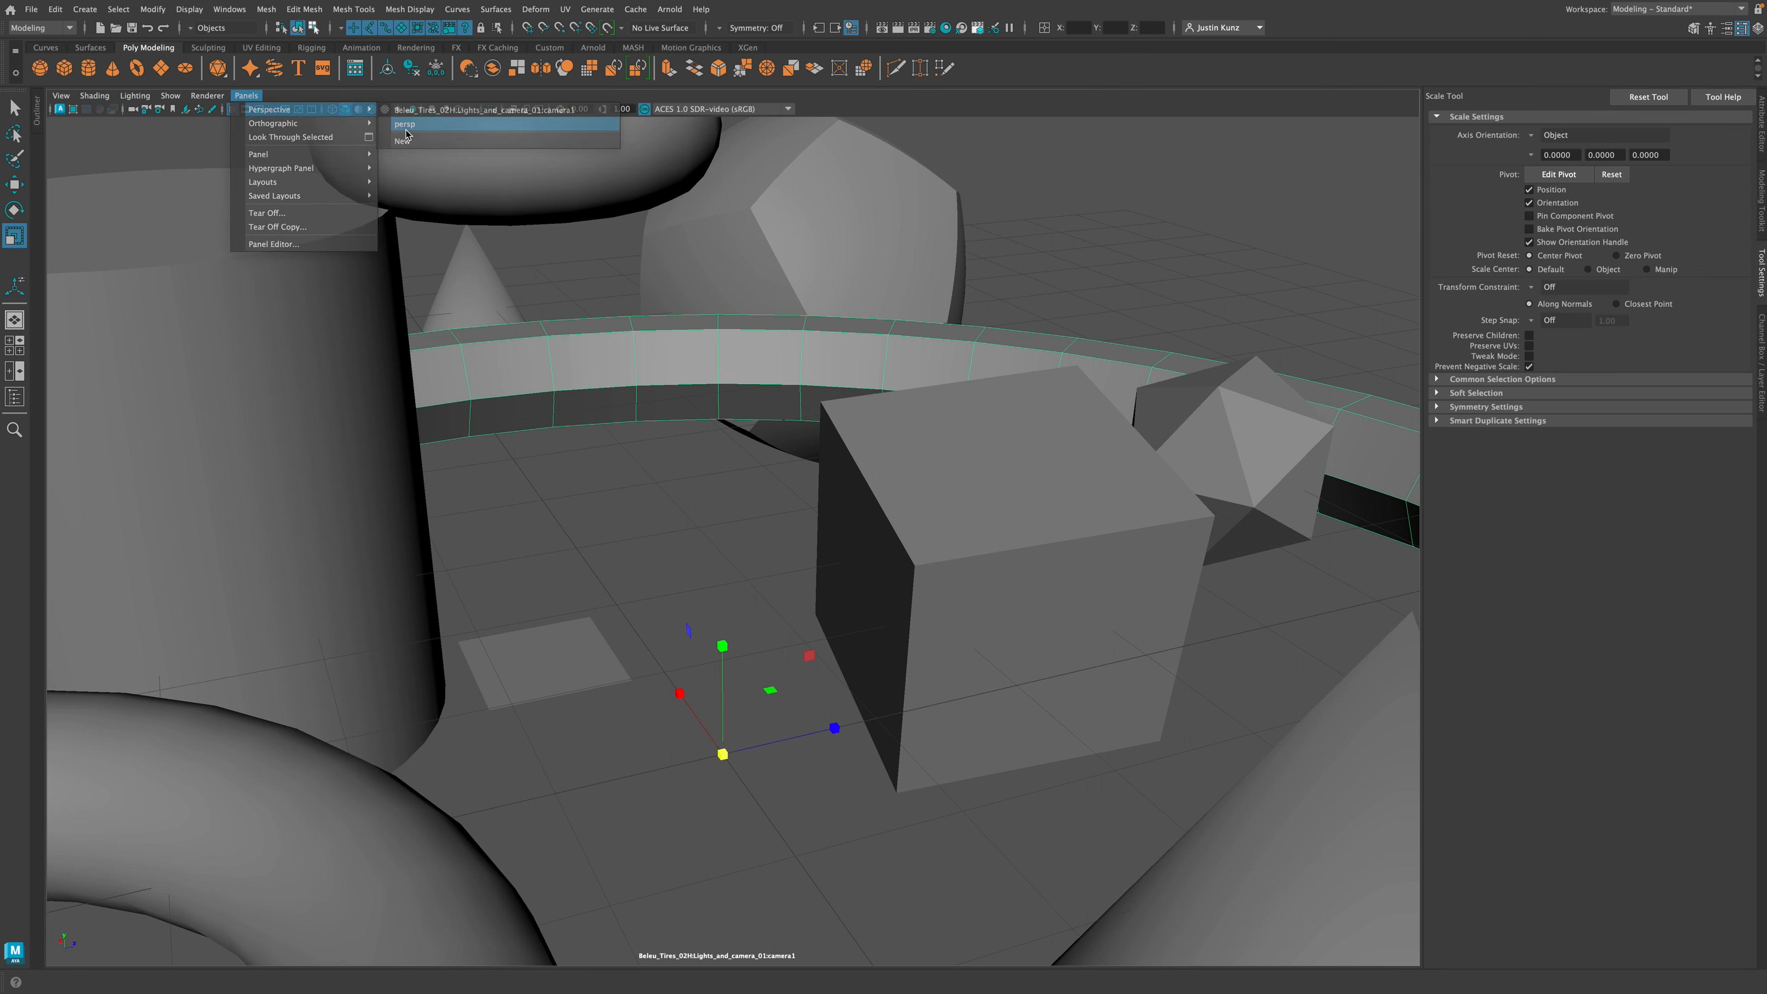
{"action": "left_click", "coordinate": [405, 124]}
Step: Try the side orthographic view alone and within the four-view layout, and restore the single perspective view
{"action": "left_click", "coordinate": [247, 96]}
{"action": "mouse_move", "coordinate": [306, 109]}
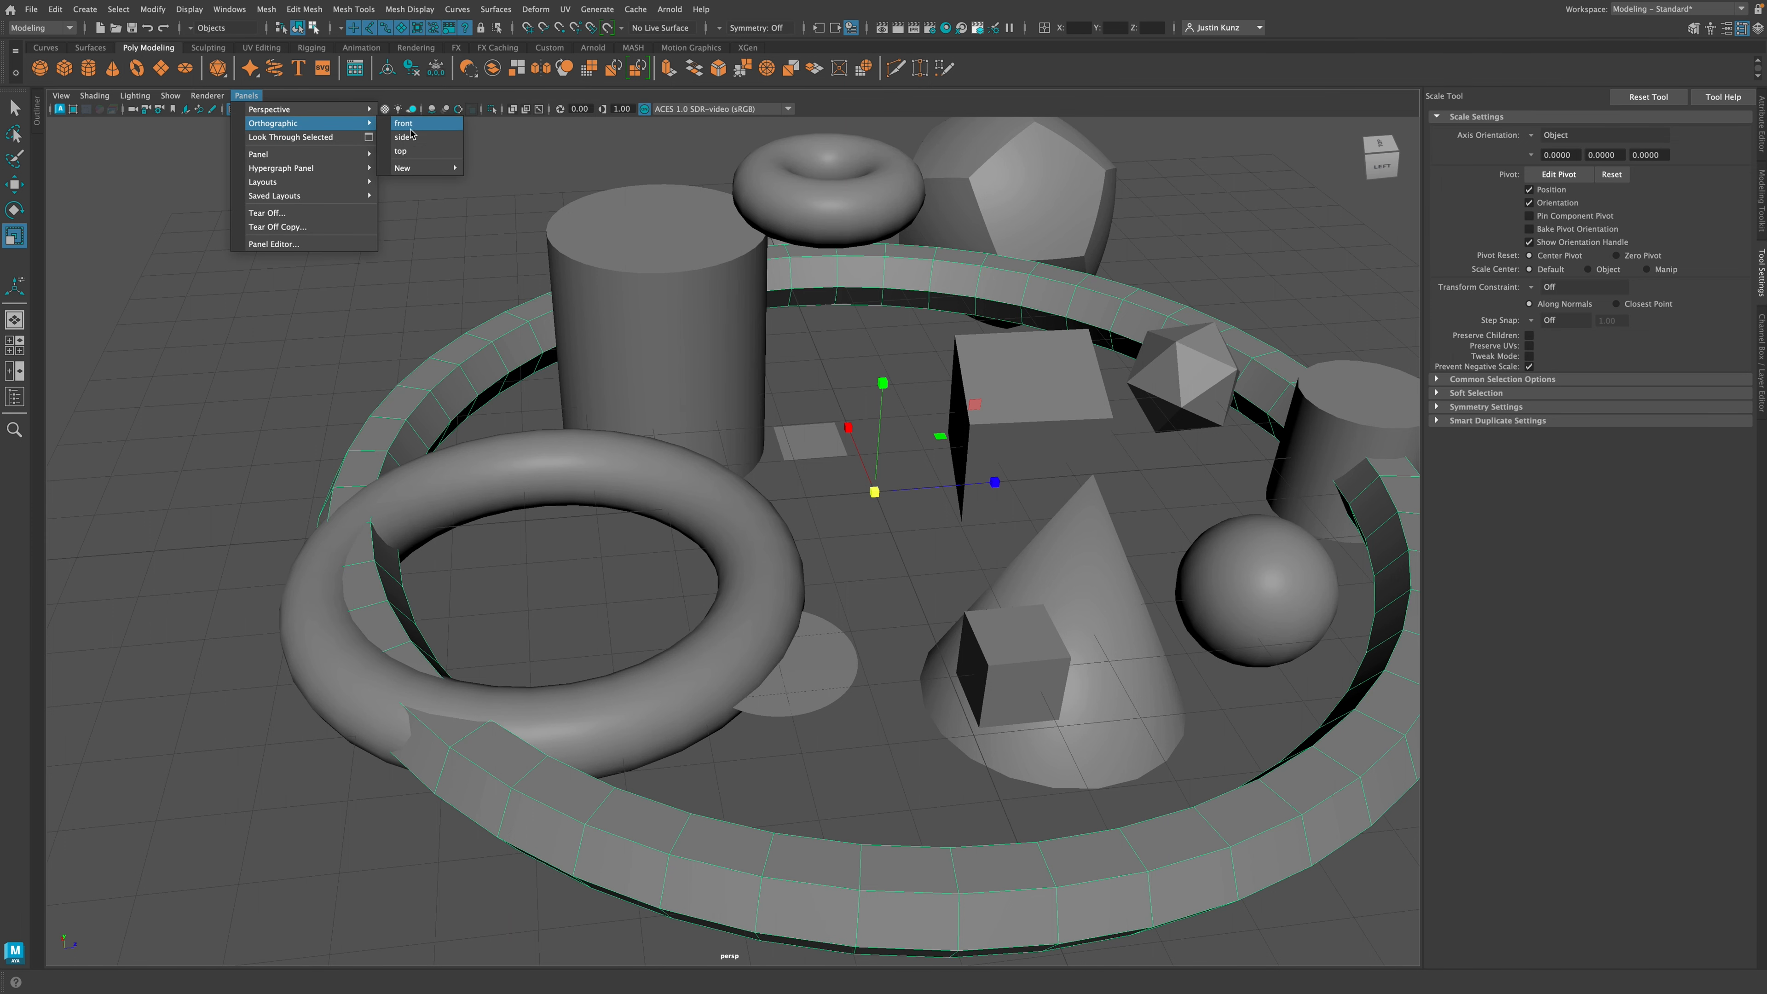
{"action": "left_click", "coordinate": [405, 137]}
{"action": "key", "text": "space"}
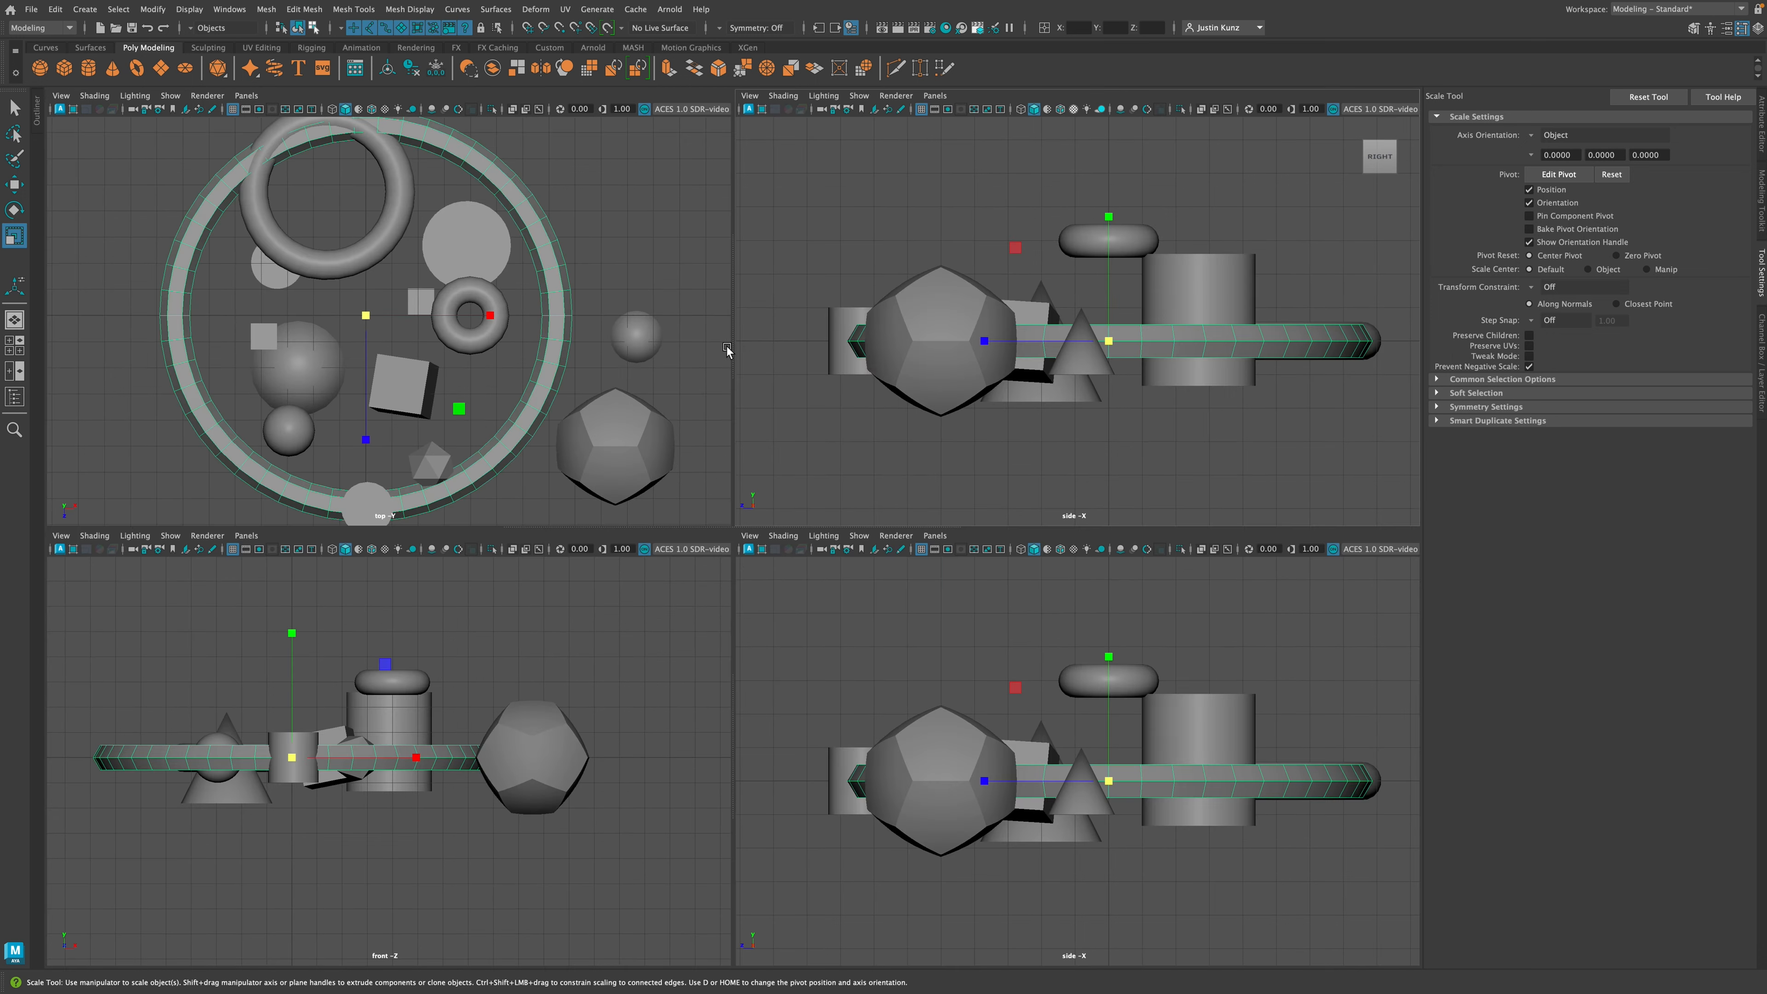
{"action": "key", "text": "space"}
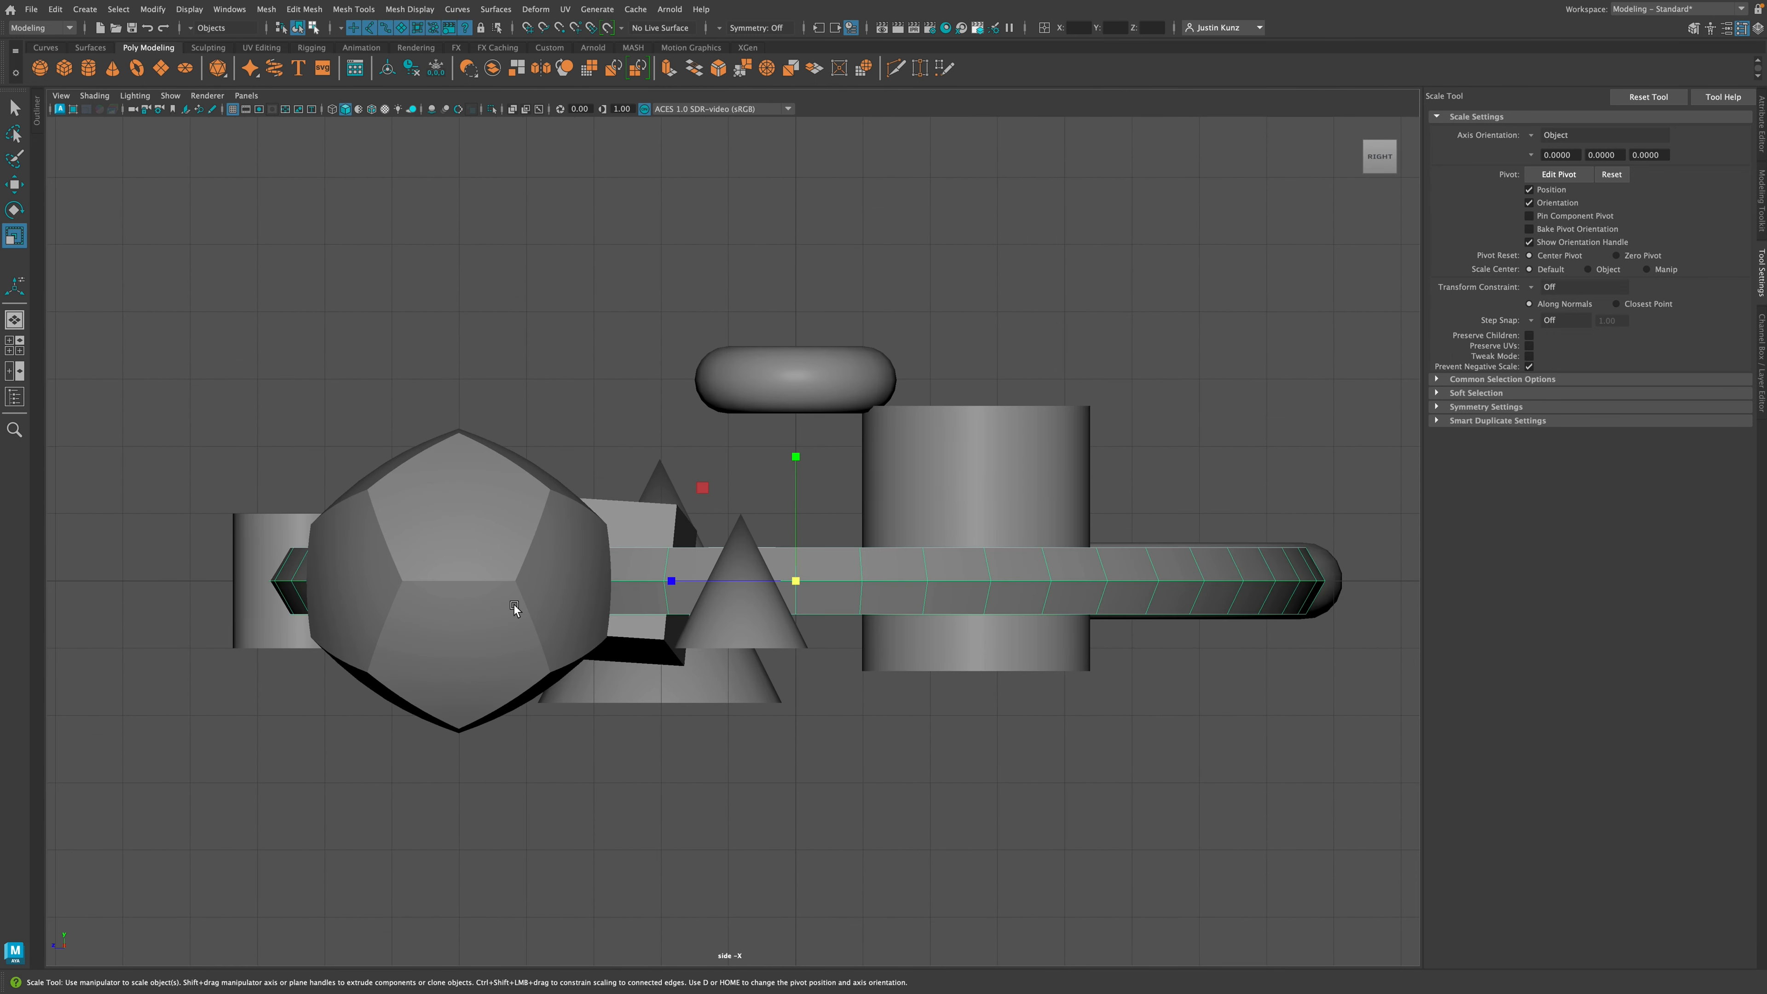
{"action": "key", "text": "space"}
{"action": "left_click", "coordinate": [13, 320]}
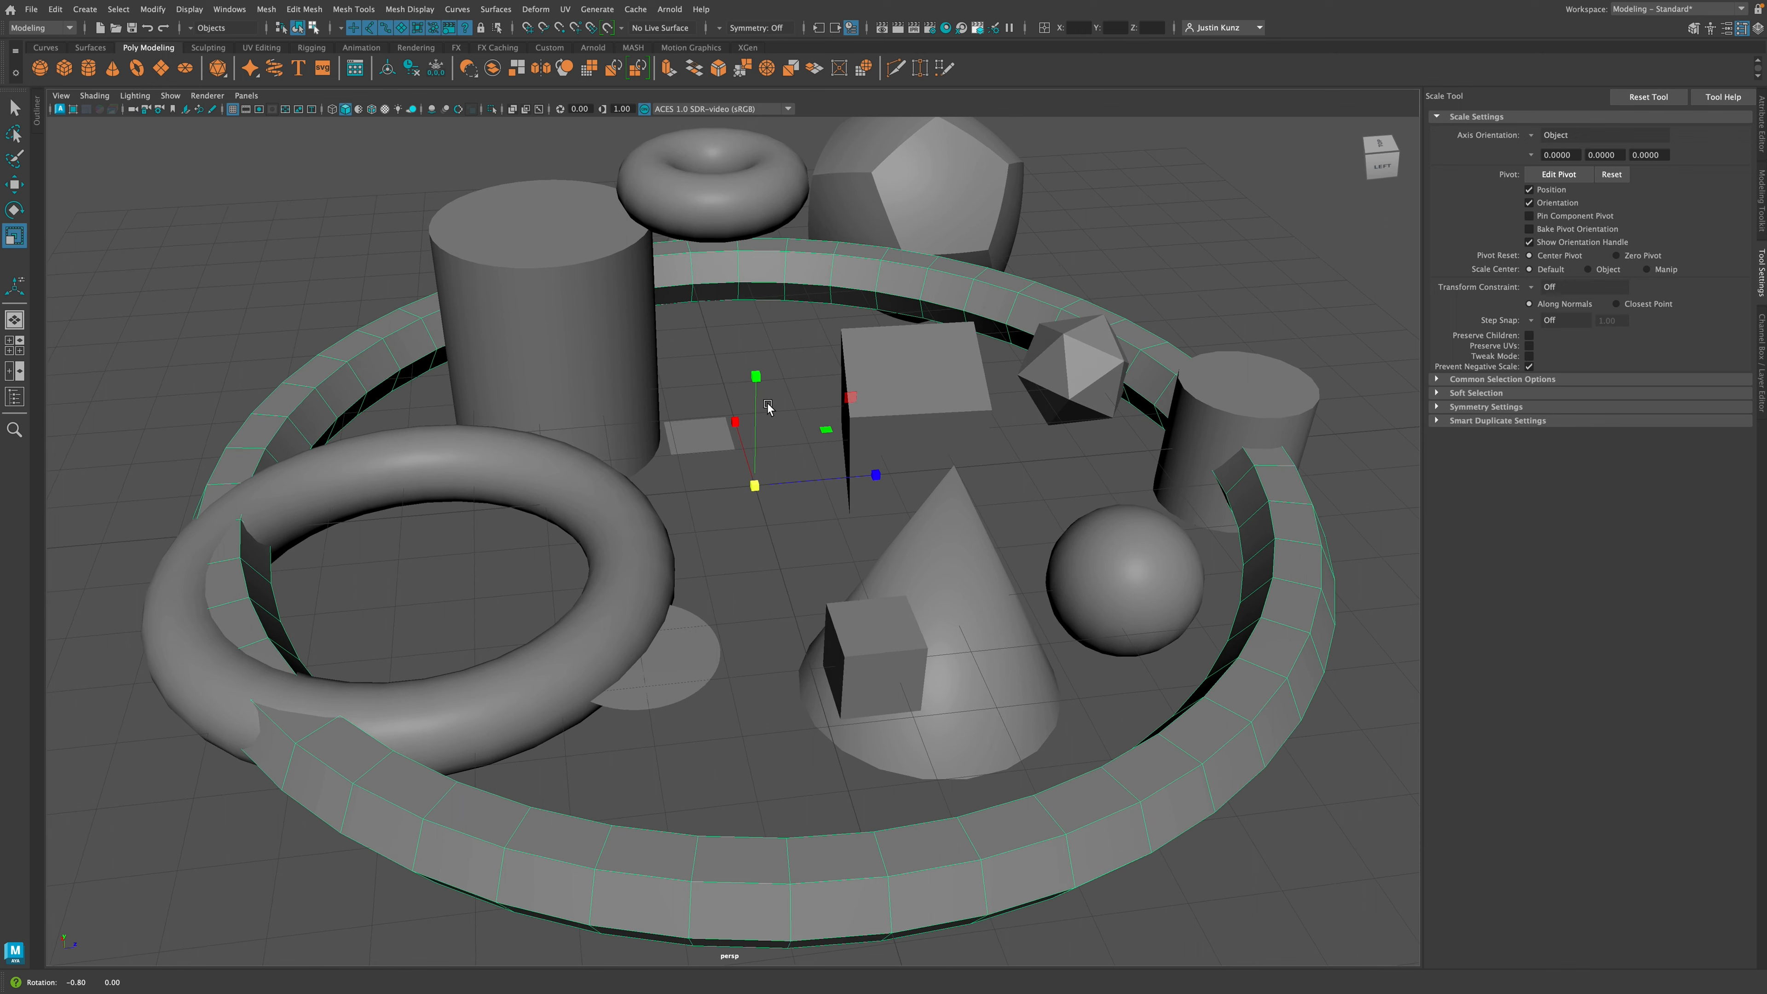
Step: Show the orthographic view choices available for the perspective viewport
{"action": "left_click", "coordinate": [255, 101]}
{"action": "mouse_move", "coordinate": [352, 124]}
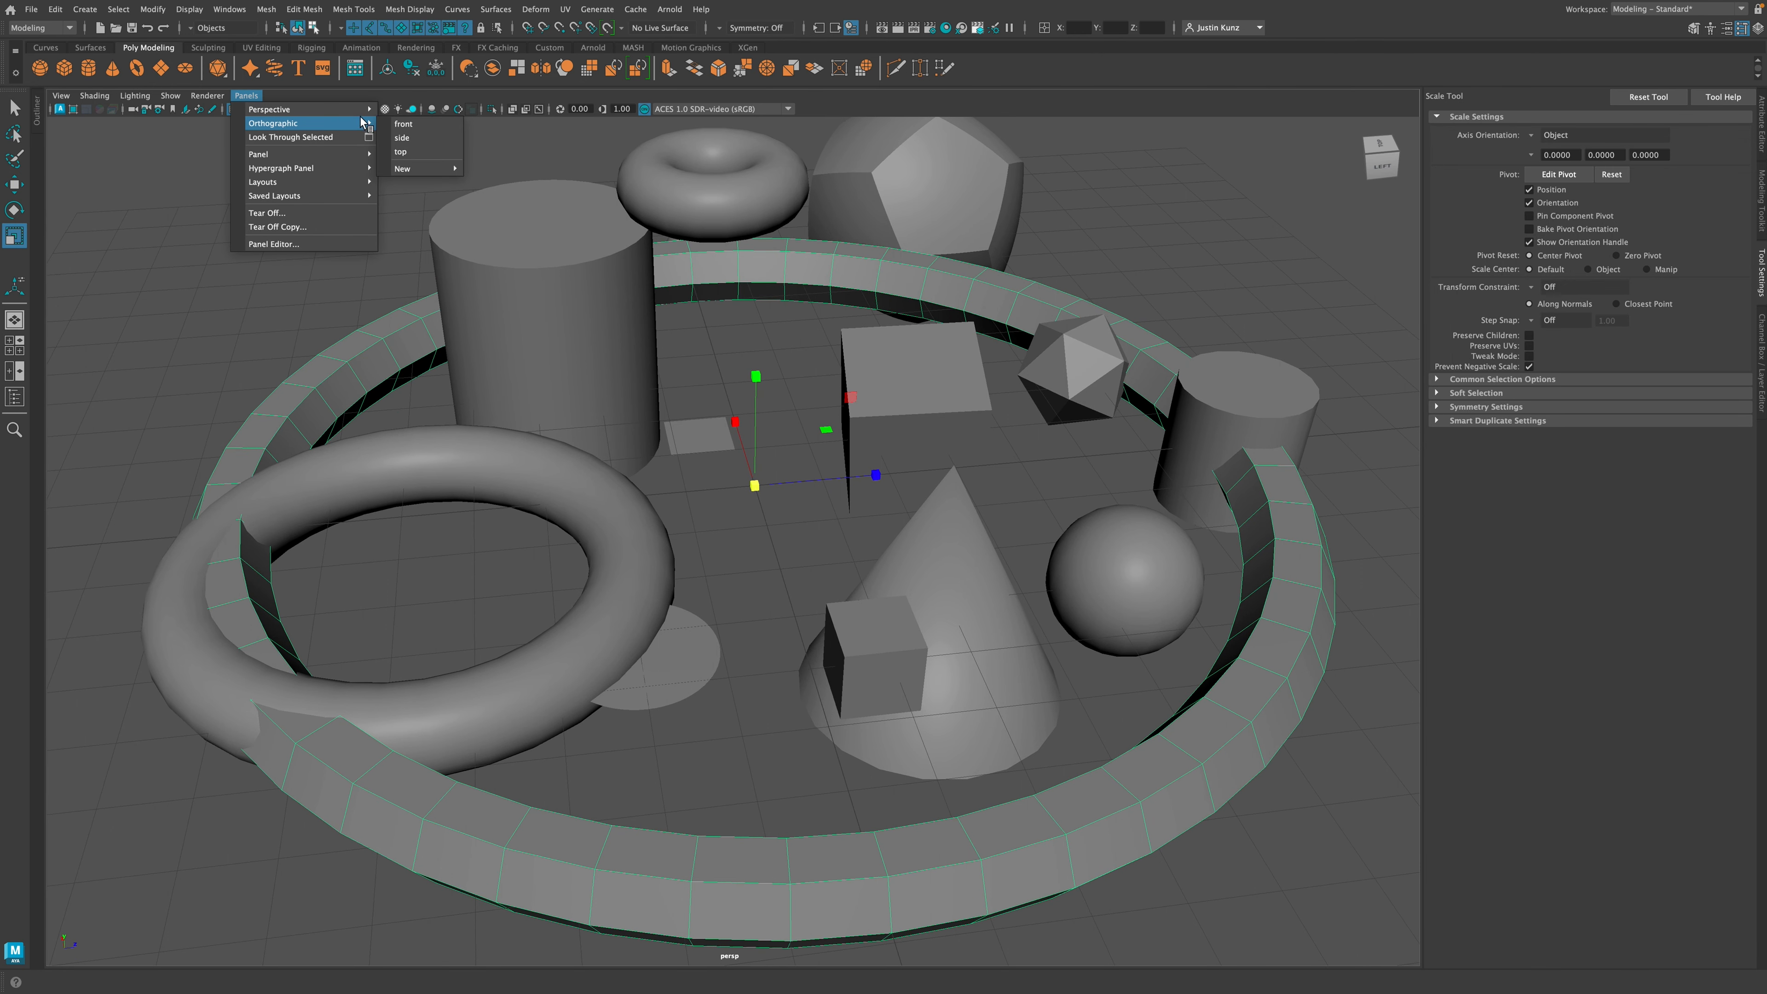